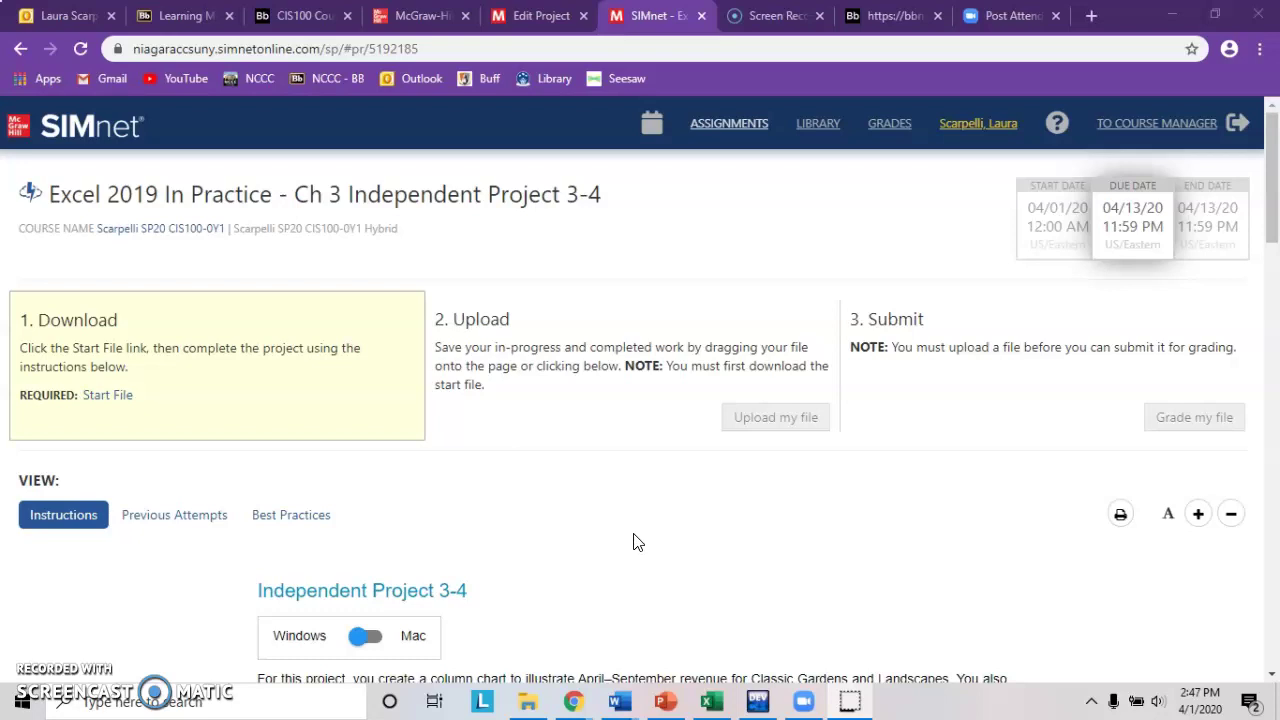
Download the project's ClassicGardens-03 start file from SIMnet, open it in Excel and enable editing.
{"action": "left_click", "coordinate": [634, 538]}
{"action": "left_click", "coordinate": [630, 483]}
{"action": "scroll", "coordinate": [630, 483], "scroll_direction": "down", "scroll_amount": 1}
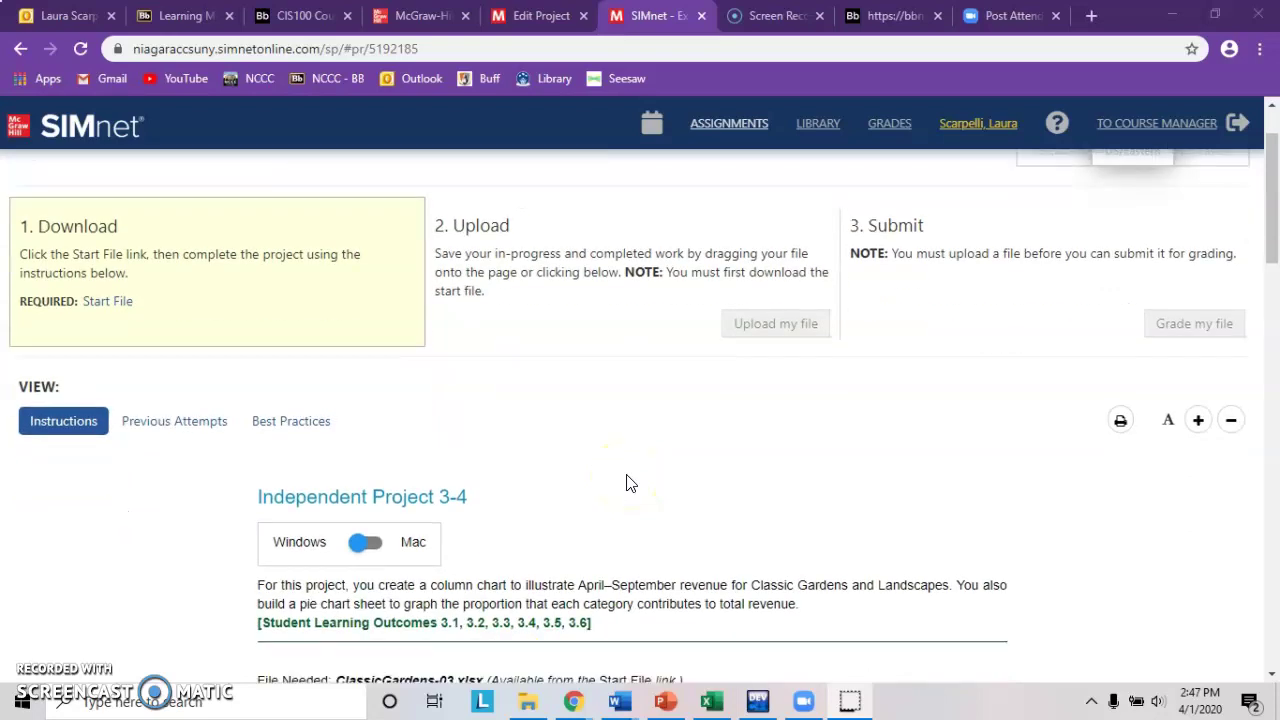
{"action": "left_click", "coordinate": [107, 301]}
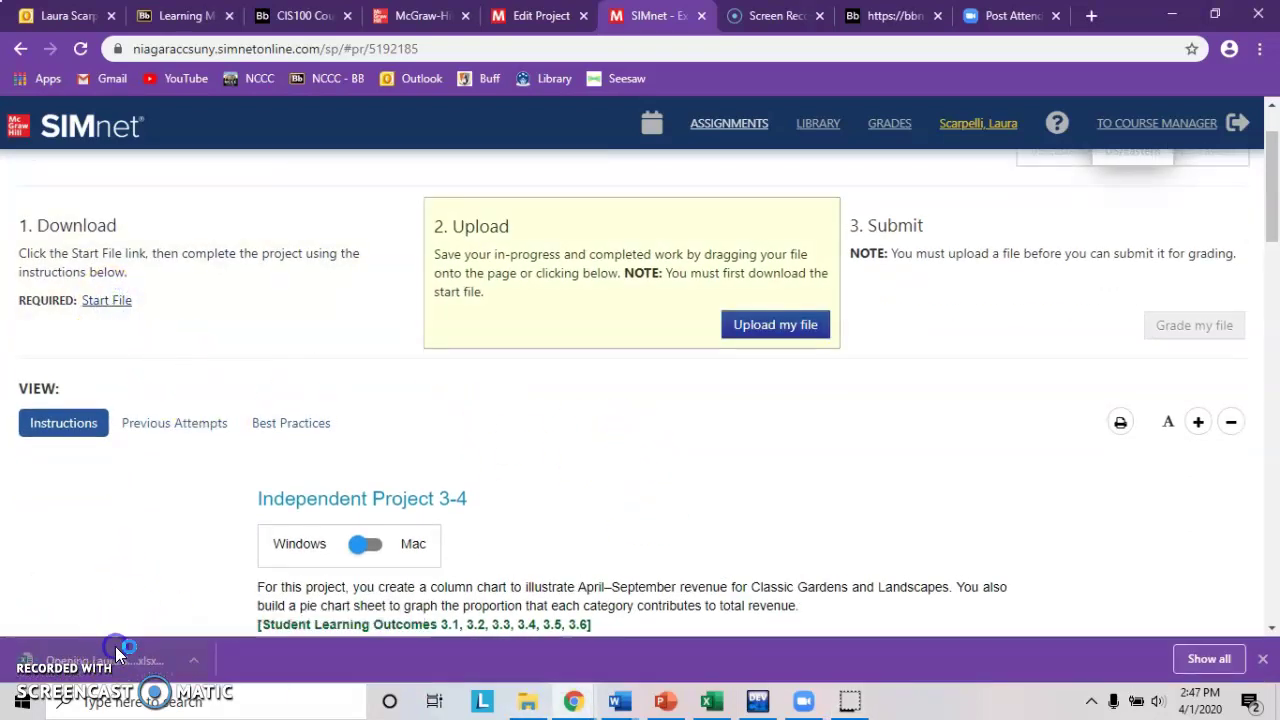
{"action": "left_click", "coordinate": [115, 646]}
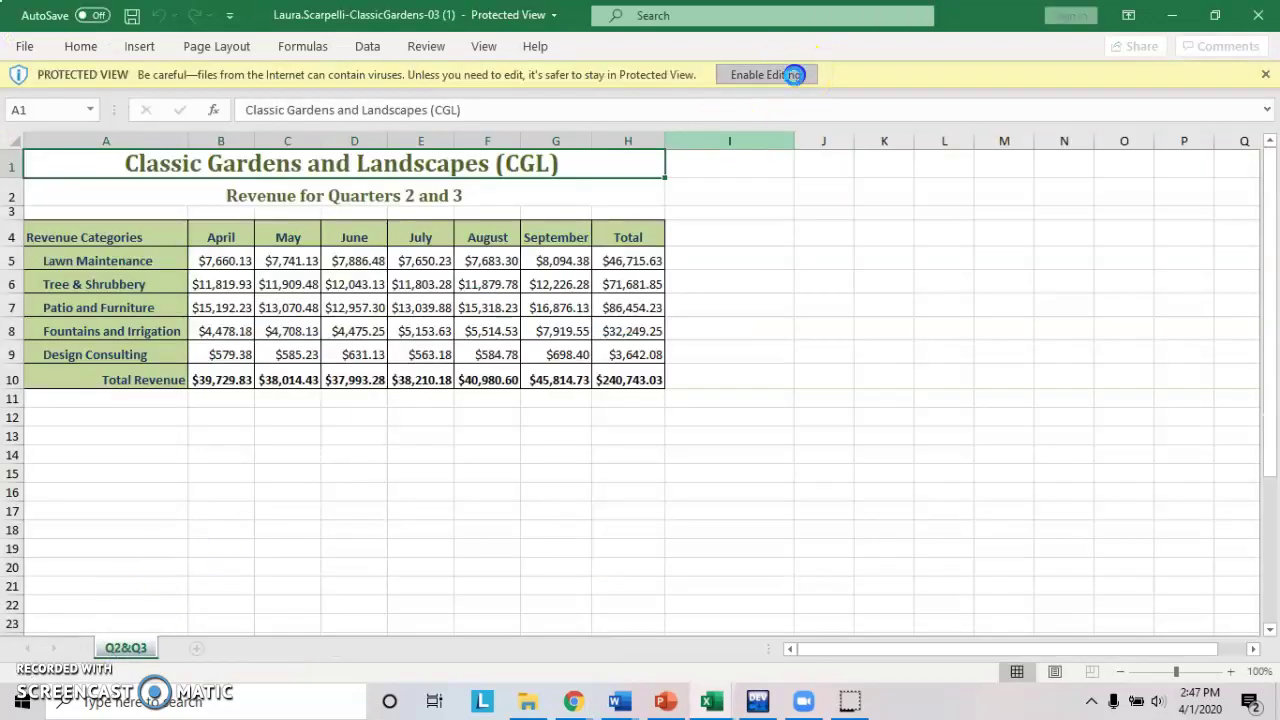
{"action": "left_click", "coordinate": [800, 75]}
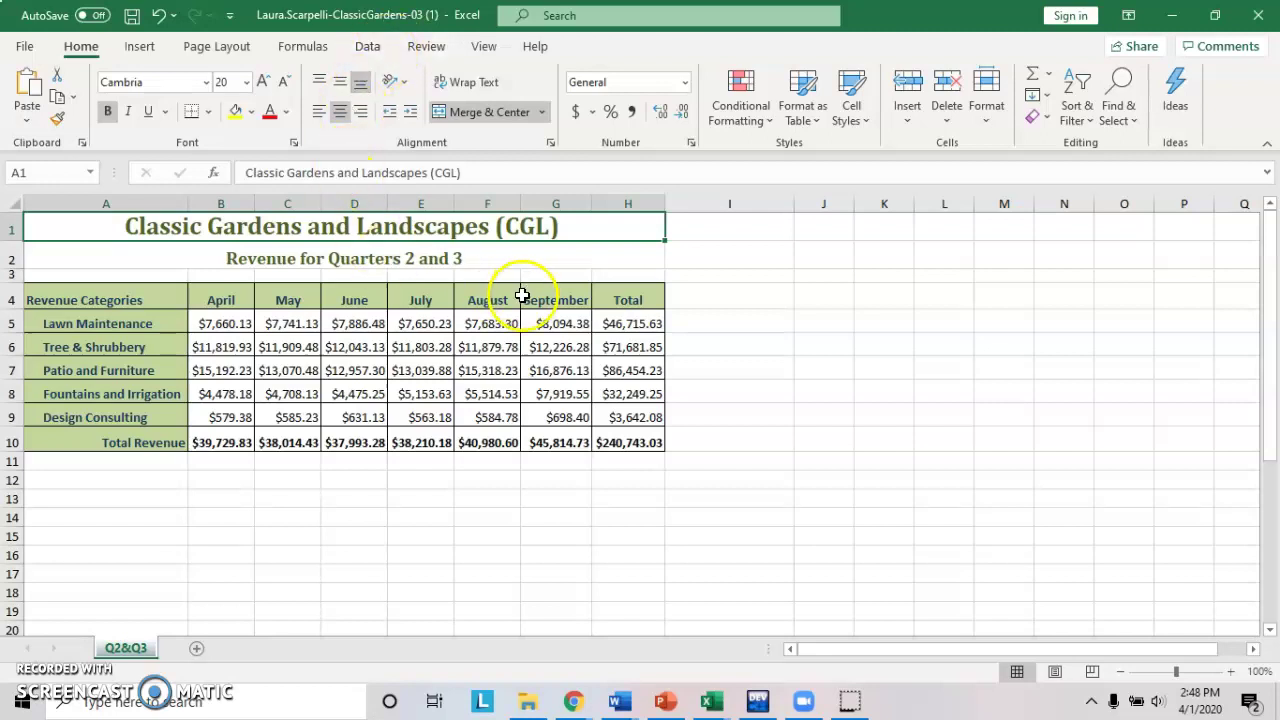
Insert a 2-D clustered column chart from the range A4:G9 on the Q2&Q3 sheet.
{"action": "left_click", "coordinate": [63, 299]}
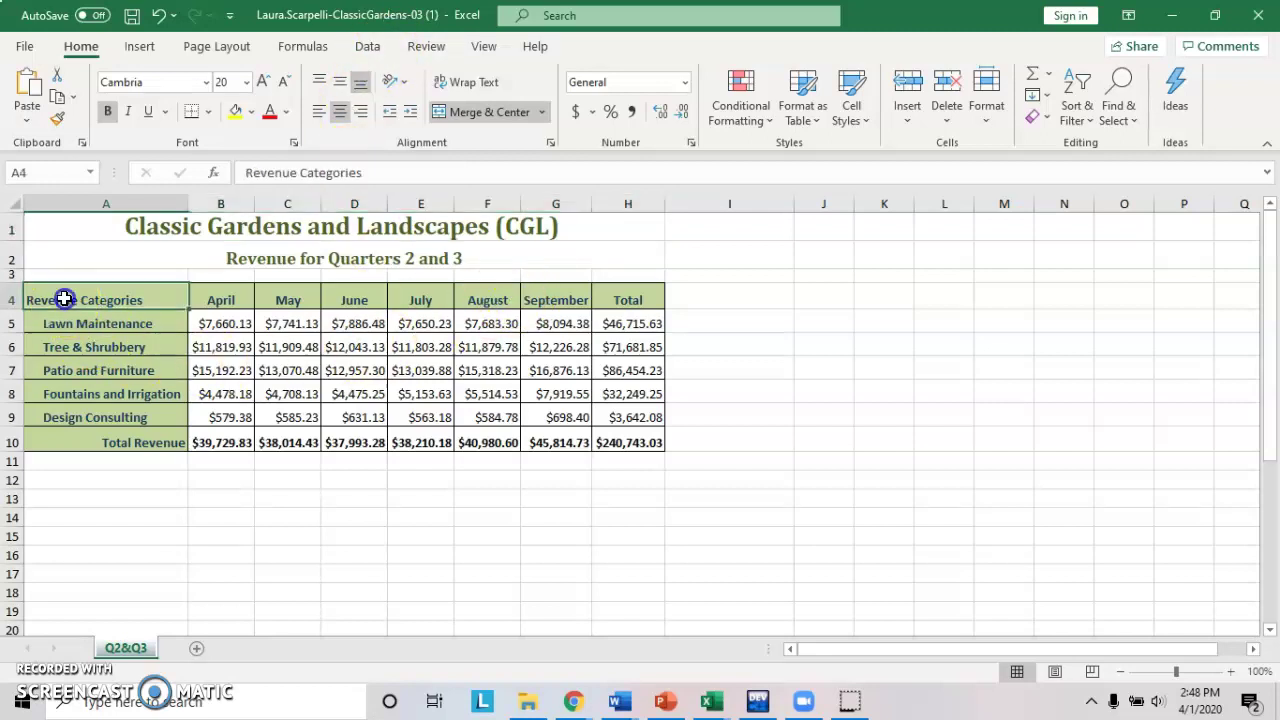
{"action": "left_click_drag", "start_coordinate": [63, 299], "coordinate": [553, 423]}
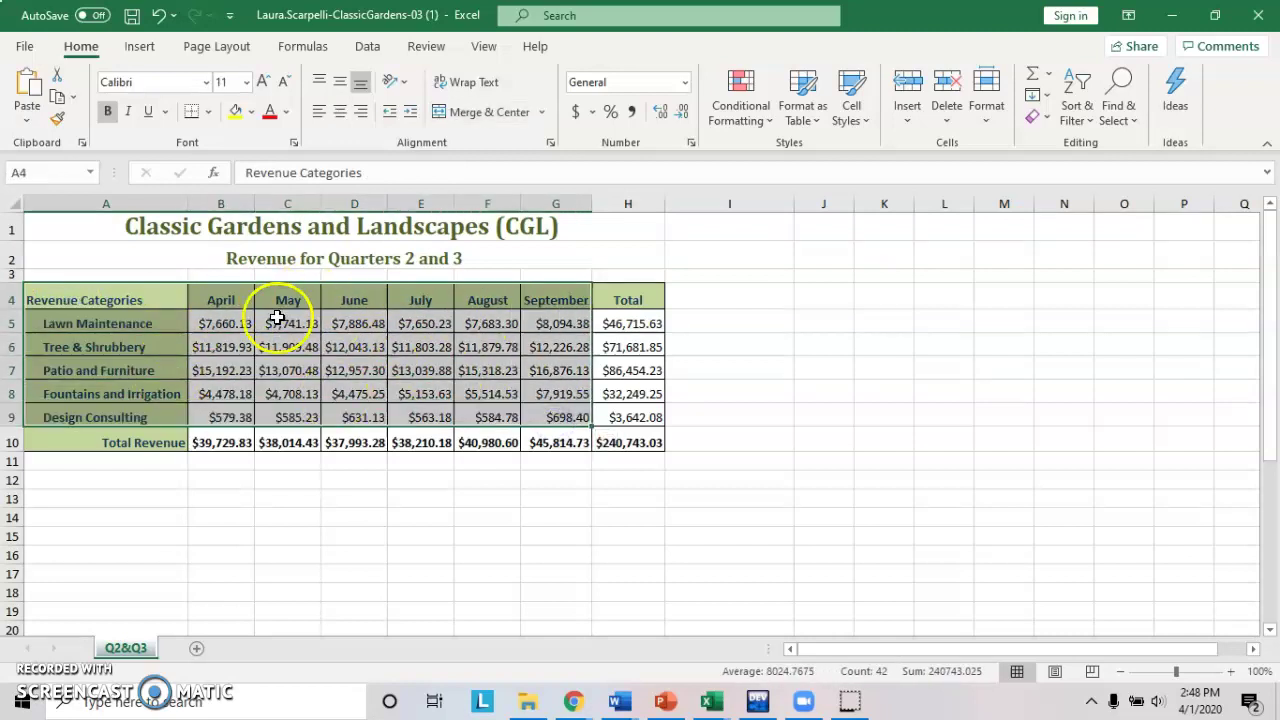
{"action": "left_click", "coordinate": [139, 50]}
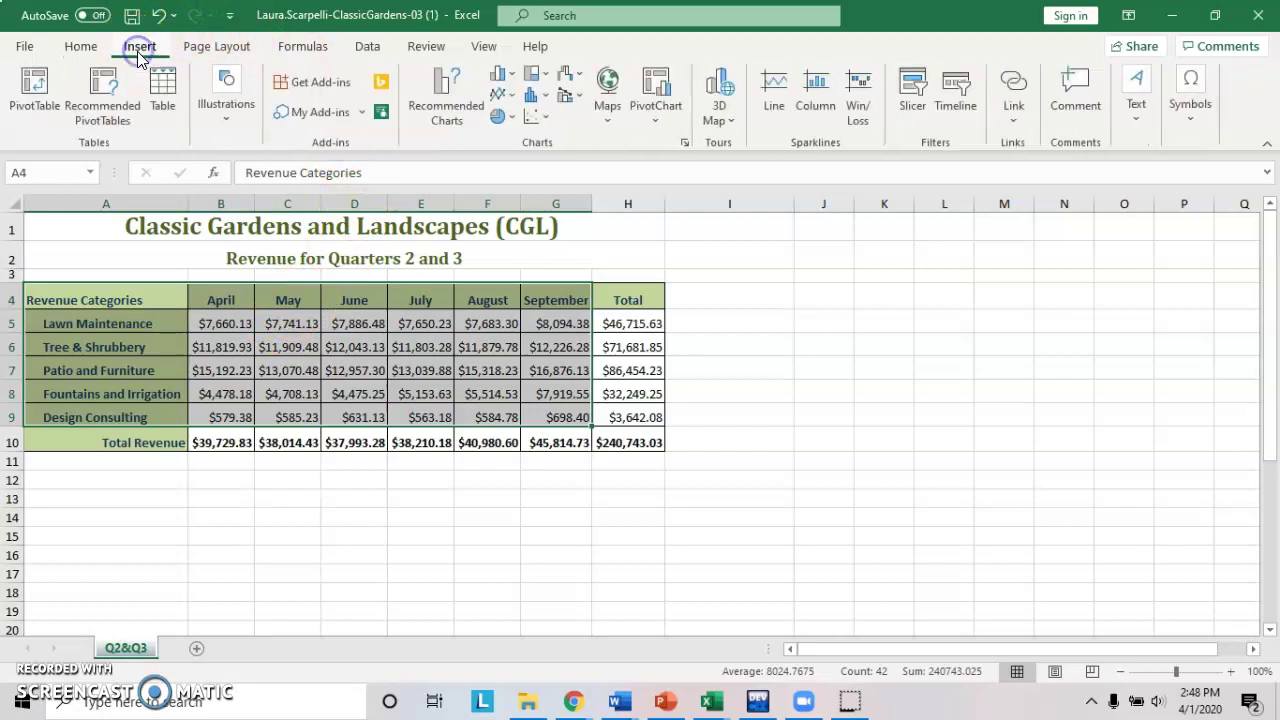
{"action": "left_click", "coordinate": [509, 83]}
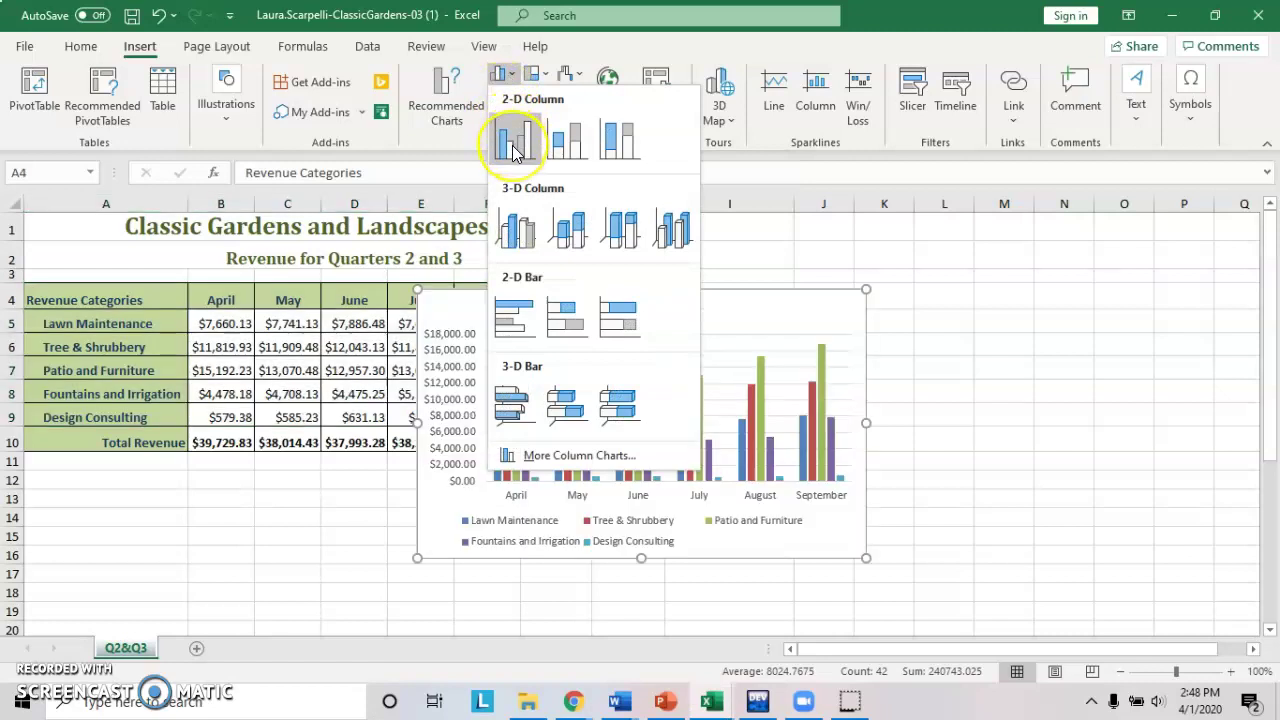
{"action": "left_click", "coordinate": [513, 148]}
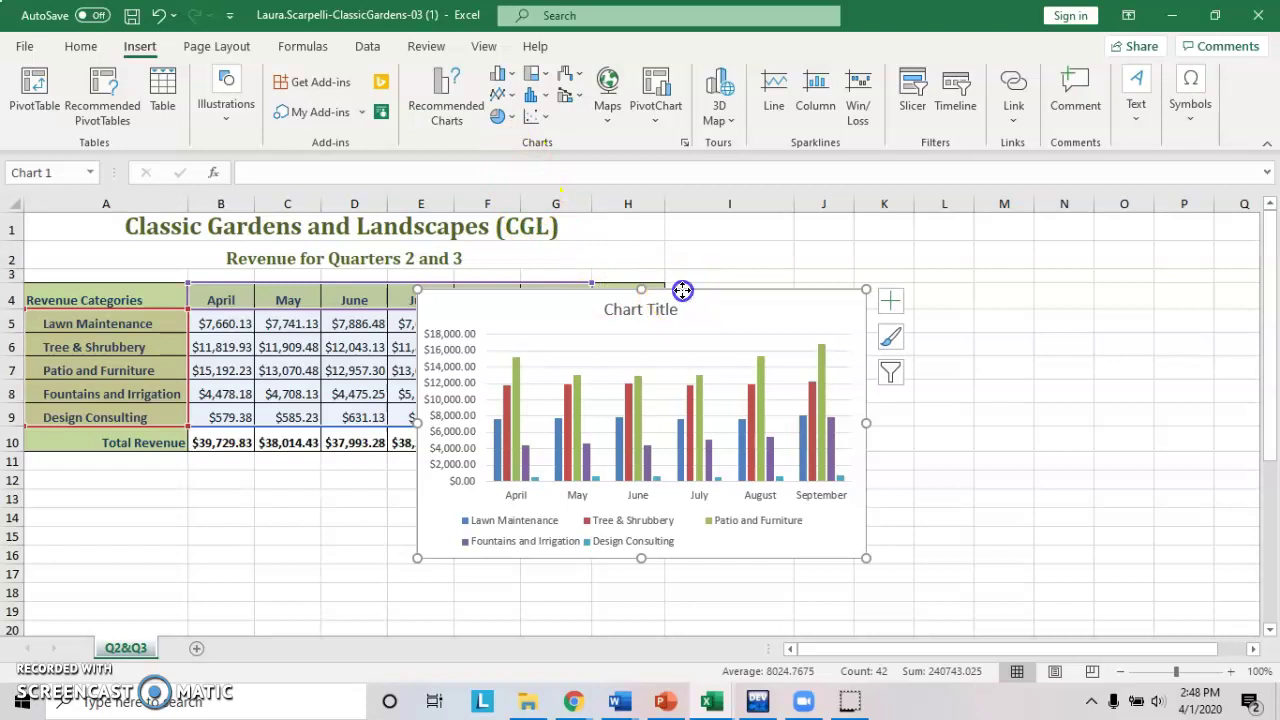
Move the column chart below the revenue table and resize it to cover A12:H30.
{"action": "left_click_drag", "start_coordinate": [683, 289], "coordinate": [291, 472]}
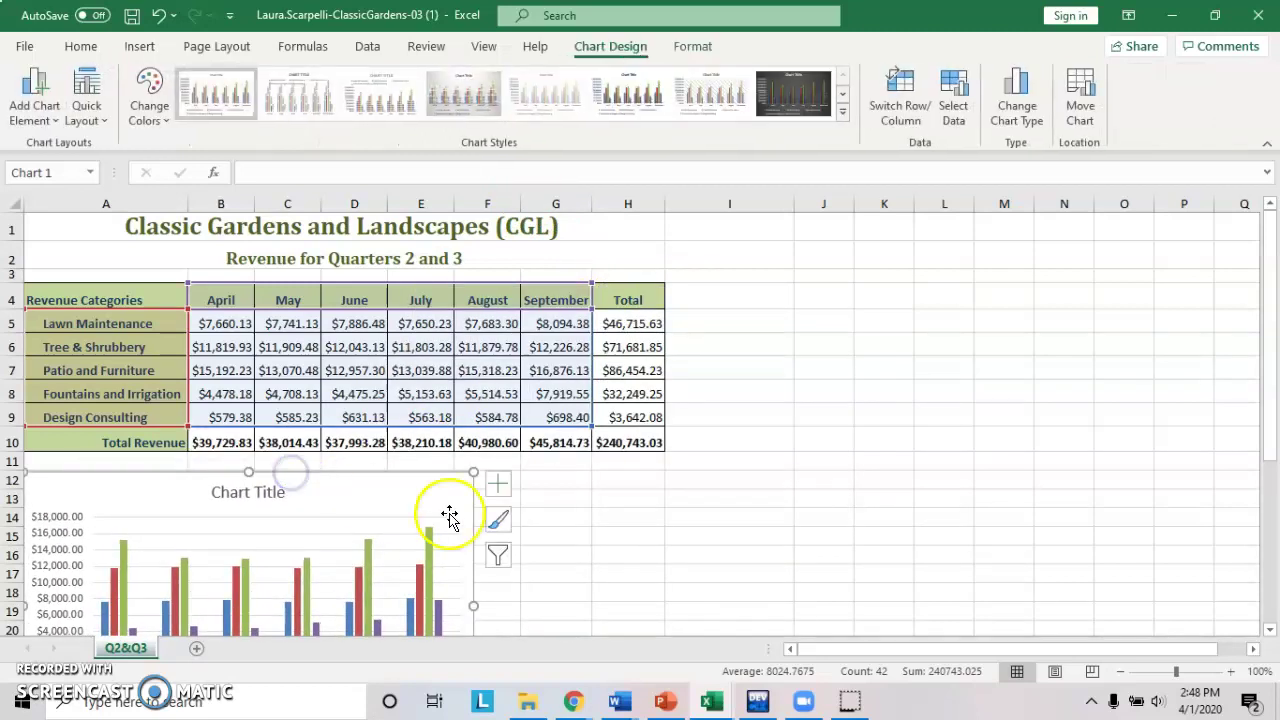
{"action": "scroll", "coordinate": [731, 474], "scroll_direction": "down", "scroll_amount": 4}
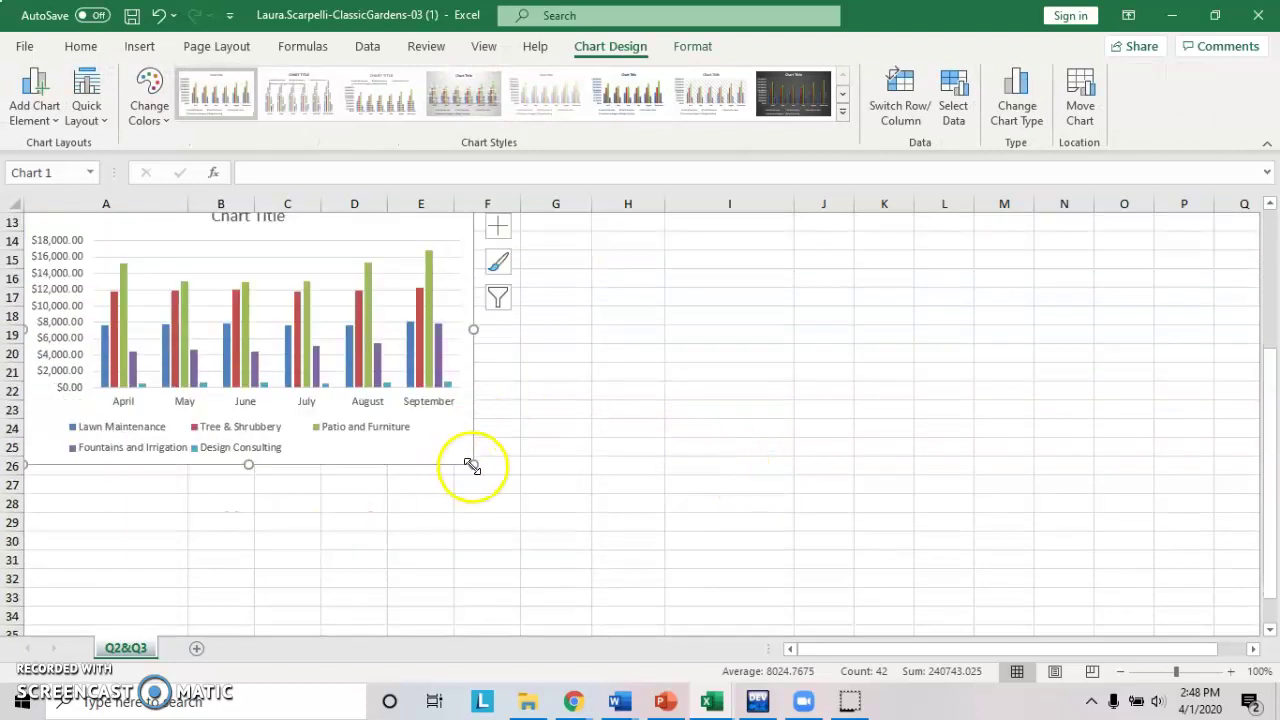
{"action": "left_click_drag", "start_coordinate": [473, 464], "coordinate": [664, 550]}
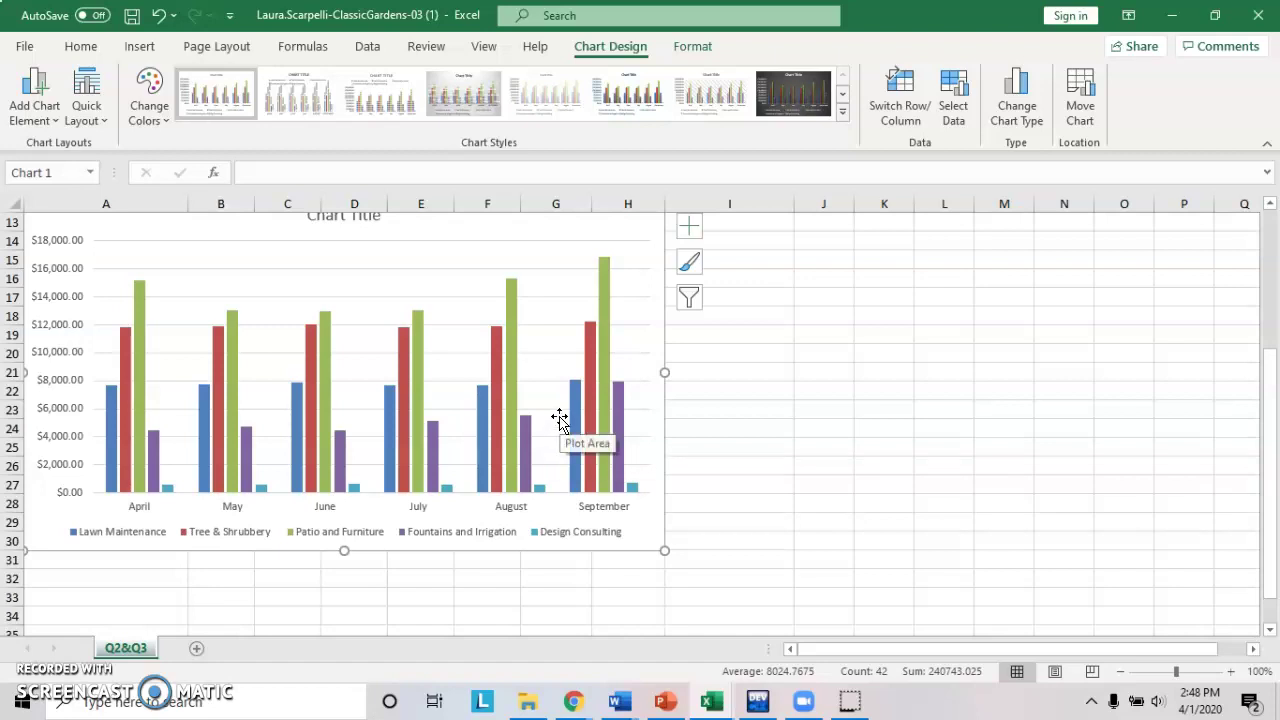
{"action": "scroll", "coordinate": [560, 425], "scroll_direction": "up", "scroll_amount": 1}
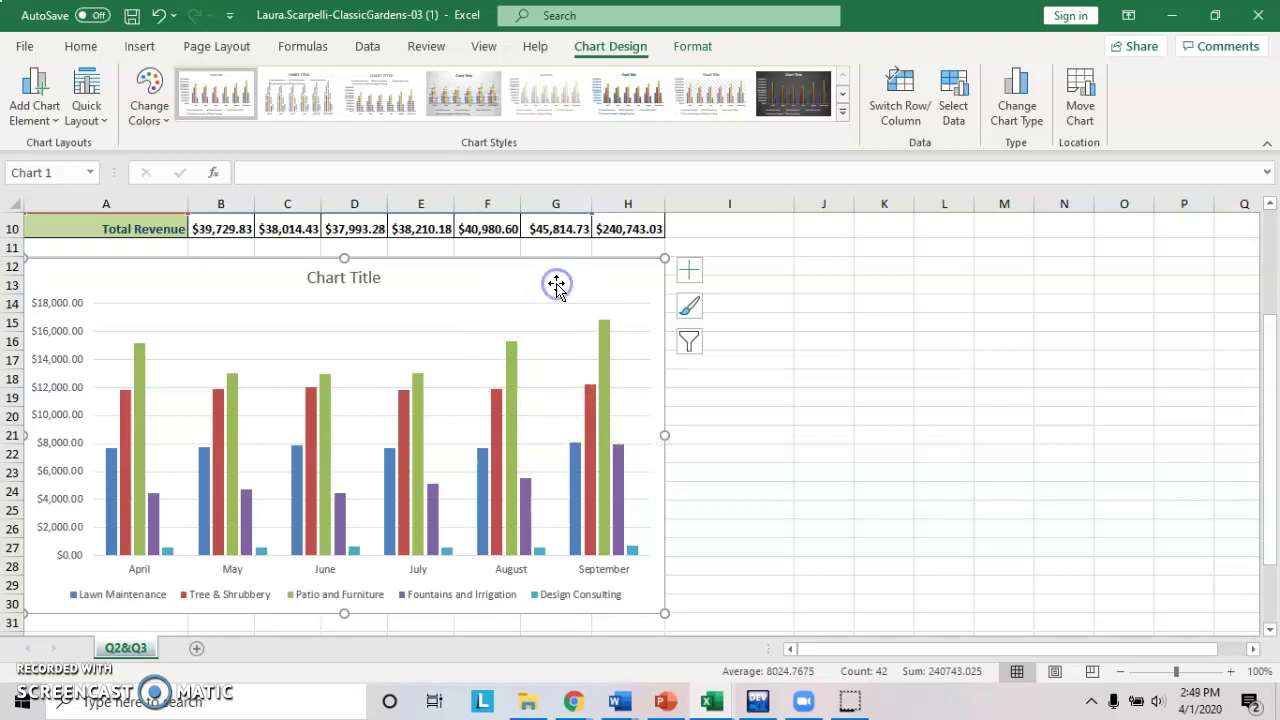
Give the column chart area a black outline with a 1 pt weight.
{"action": "left_click", "coordinate": [692, 46]}
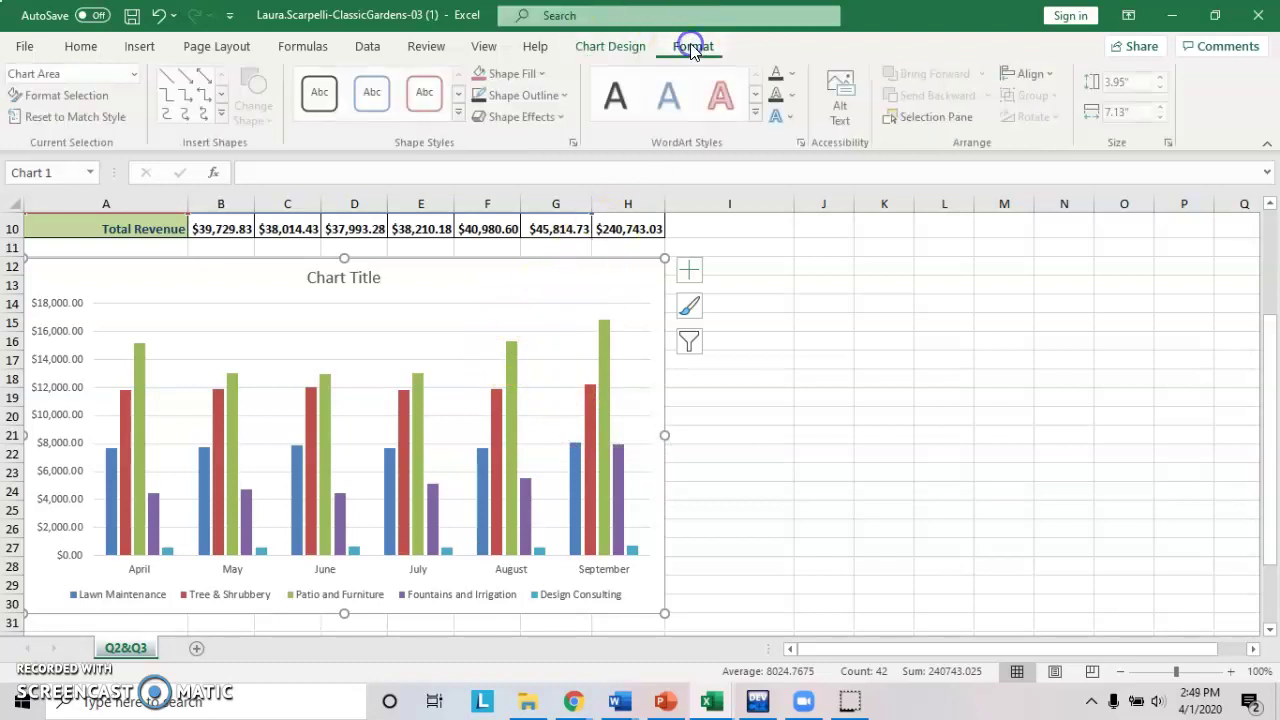
{"action": "left_click", "coordinate": [568, 96]}
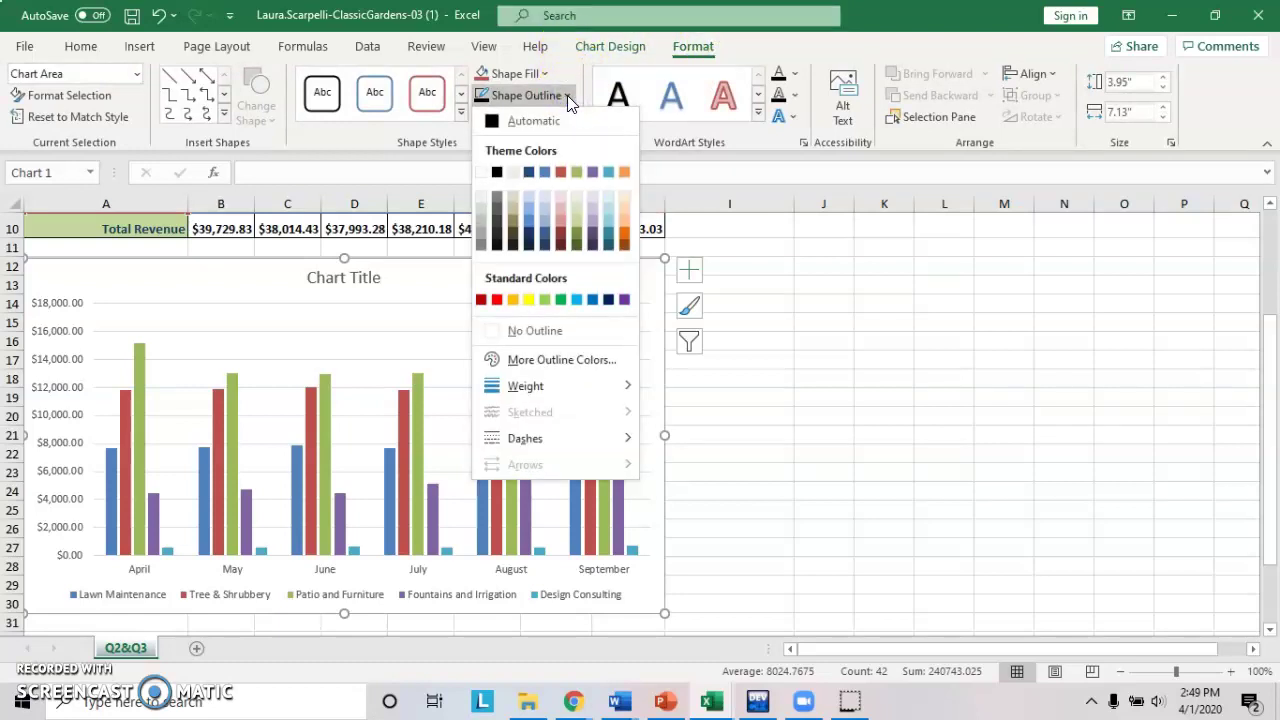
{"action": "left_click", "coordinate": [498, 172]}
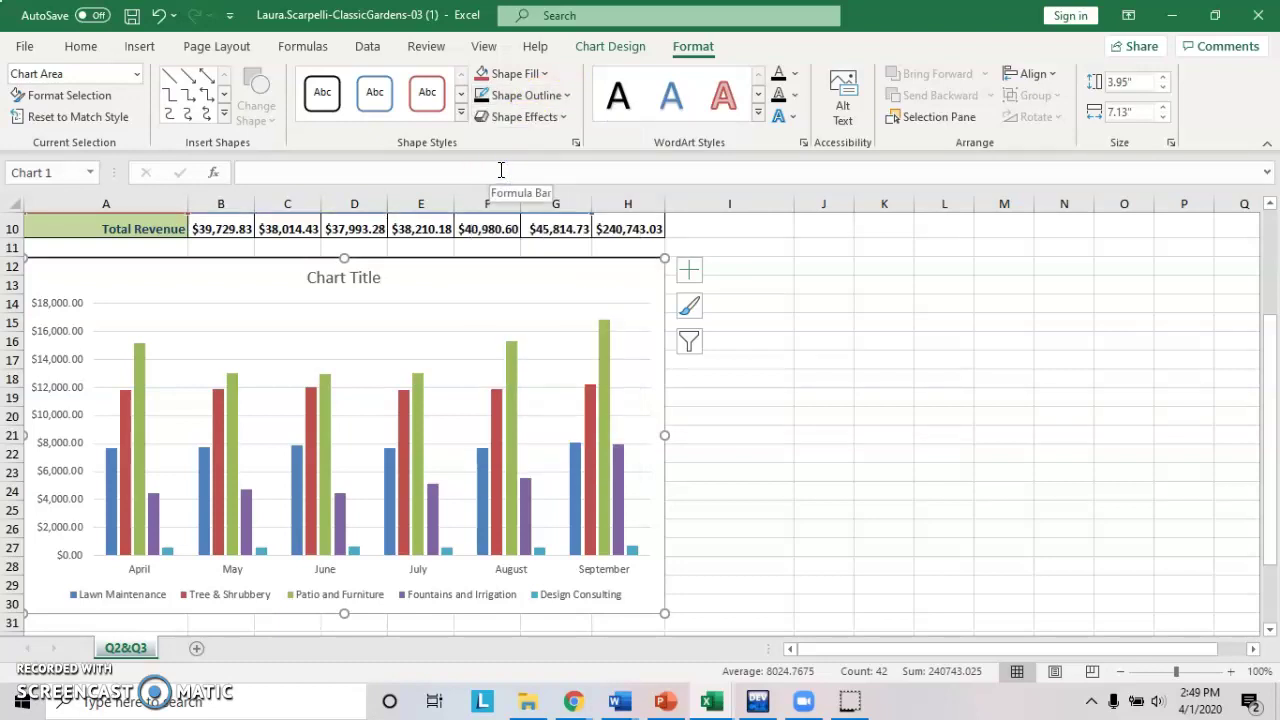
{"action": "left_click", "coordinate": [527, 155]}
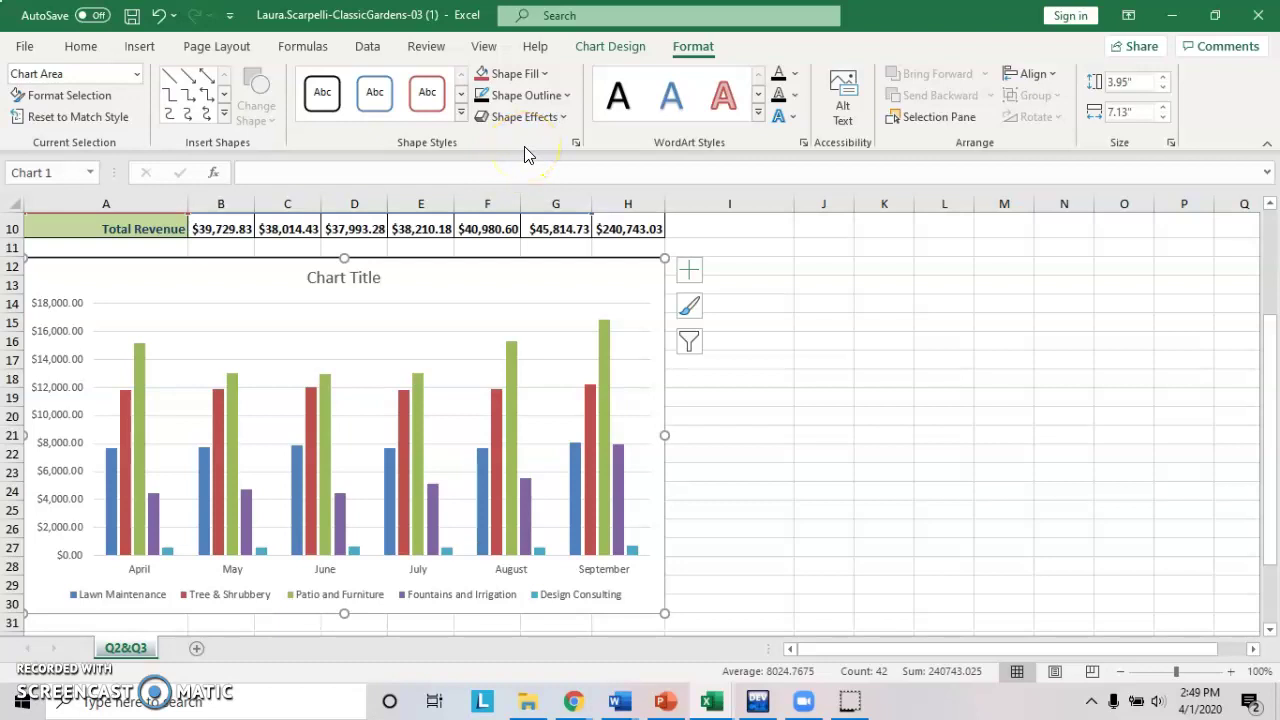
{"action": "left_click", "coordinate": [569, 95]}
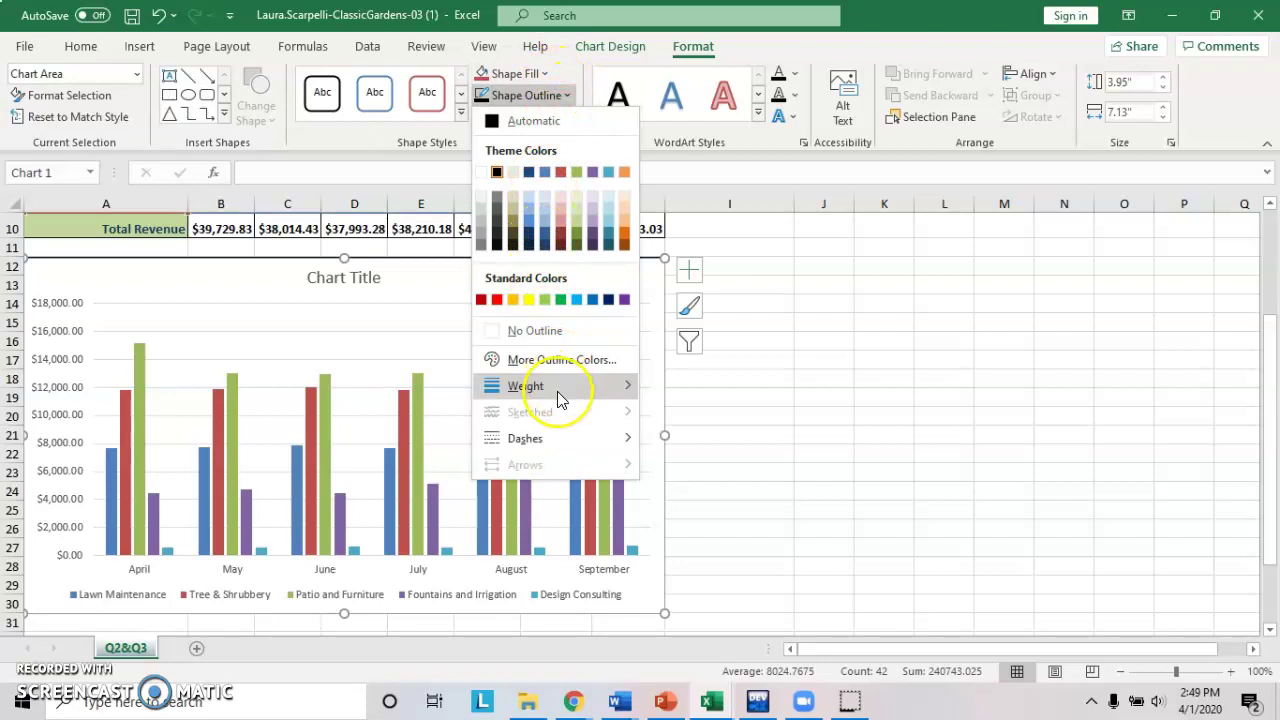
{"action": "left_click", "coordinate": [548, 398]}
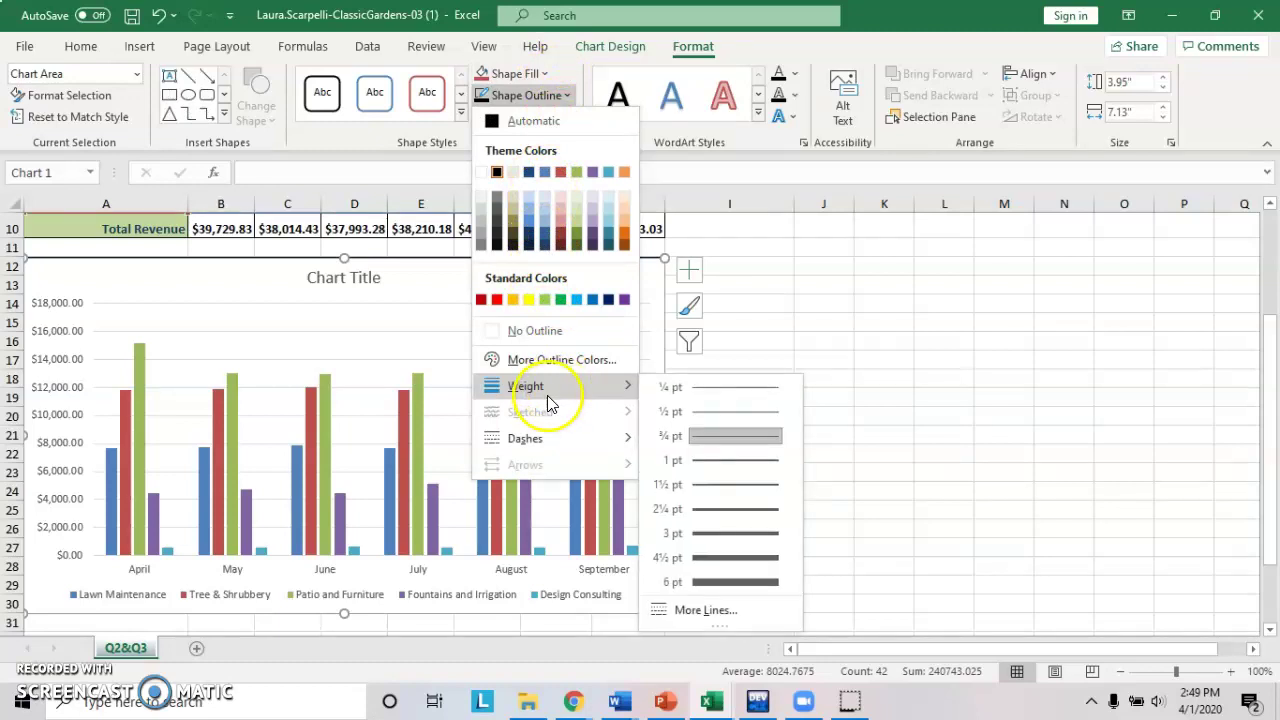
{"action": "left_click", "coordinate": [720, 461]}
{"action": "left_click", "coordinate": [720, 381]}
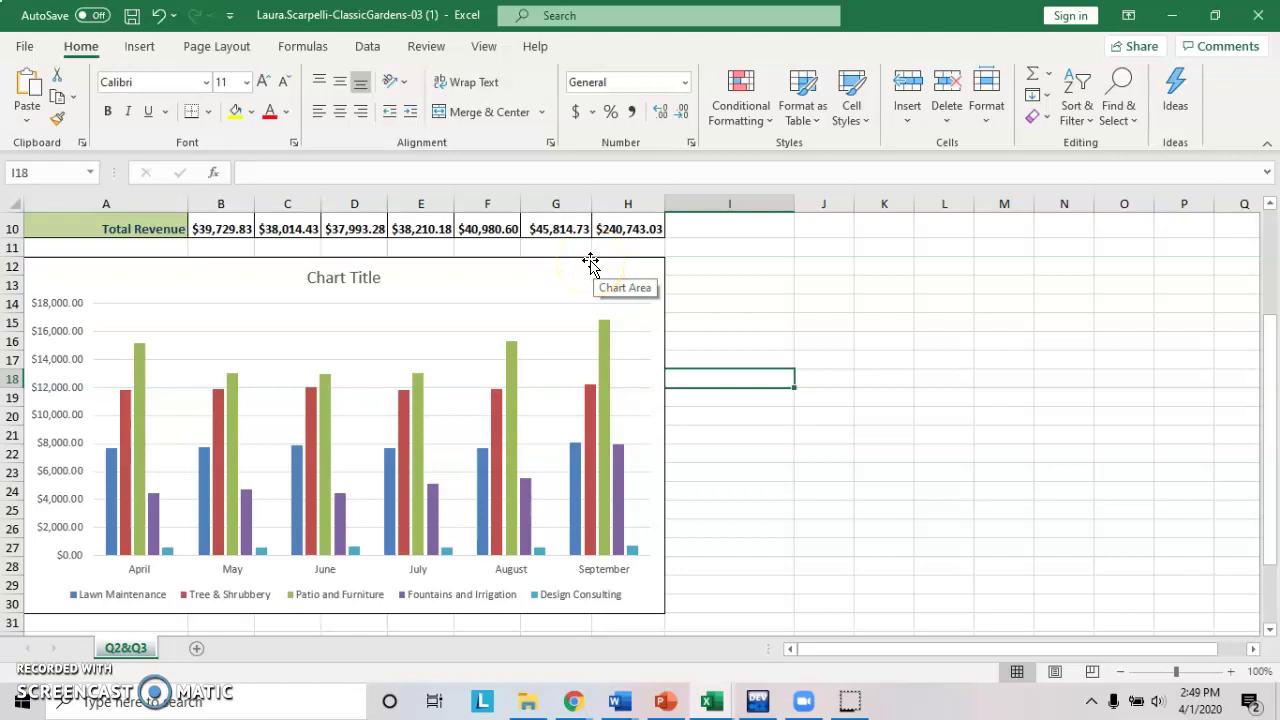
Check the project instructions in SIMnet, and shrink the column chart's source range in Excel to exclude the Design Consulting series.
{"action": "left_click", "coordinate": [530, 289]}
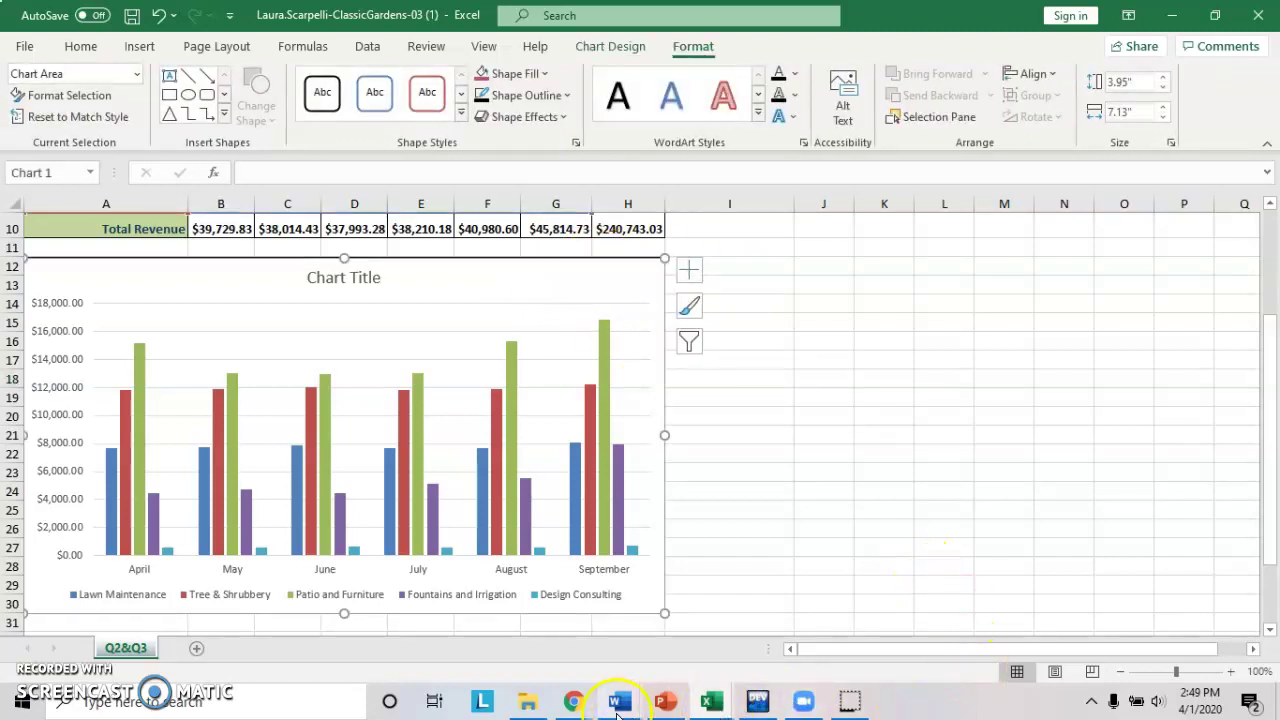
{"action": "mouse_move", "coordinate": [573, 701]}
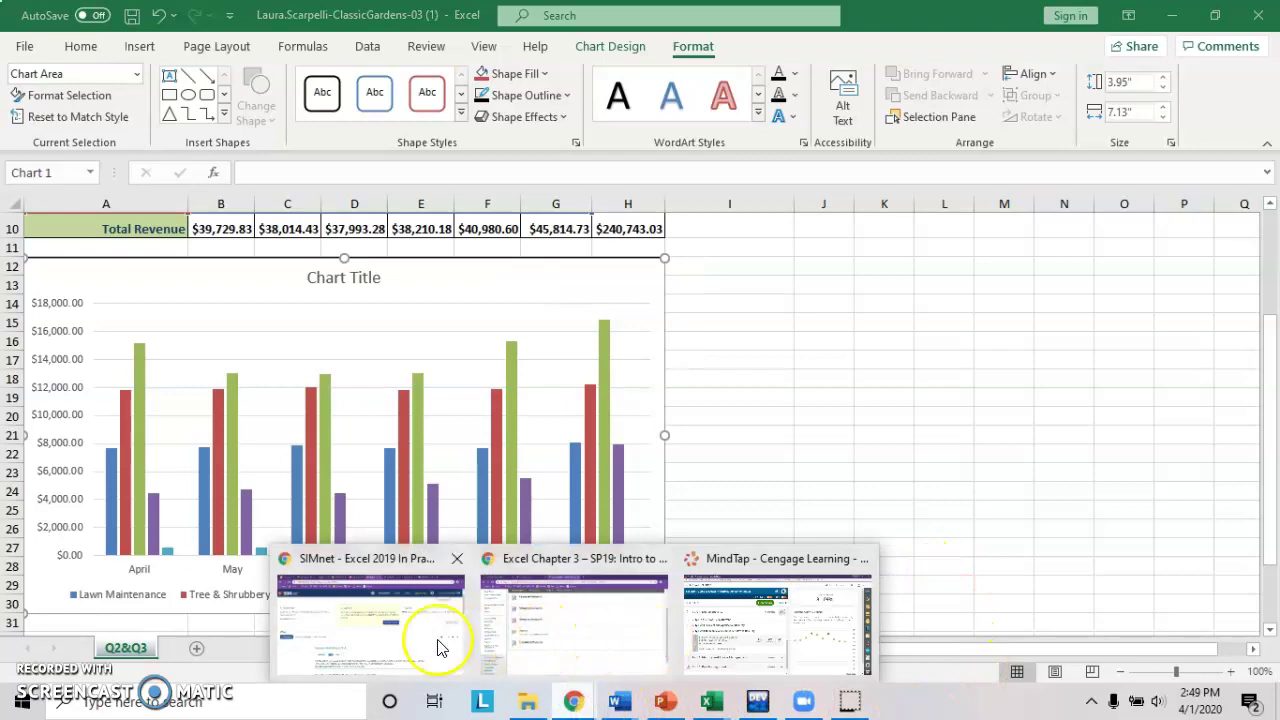
{"action": "left_click", "coordinate": [370, 648]}
{"action": "scroll", "coordinate": [617, 545], "scroll_direction": "down", "scroll_amount": 10}
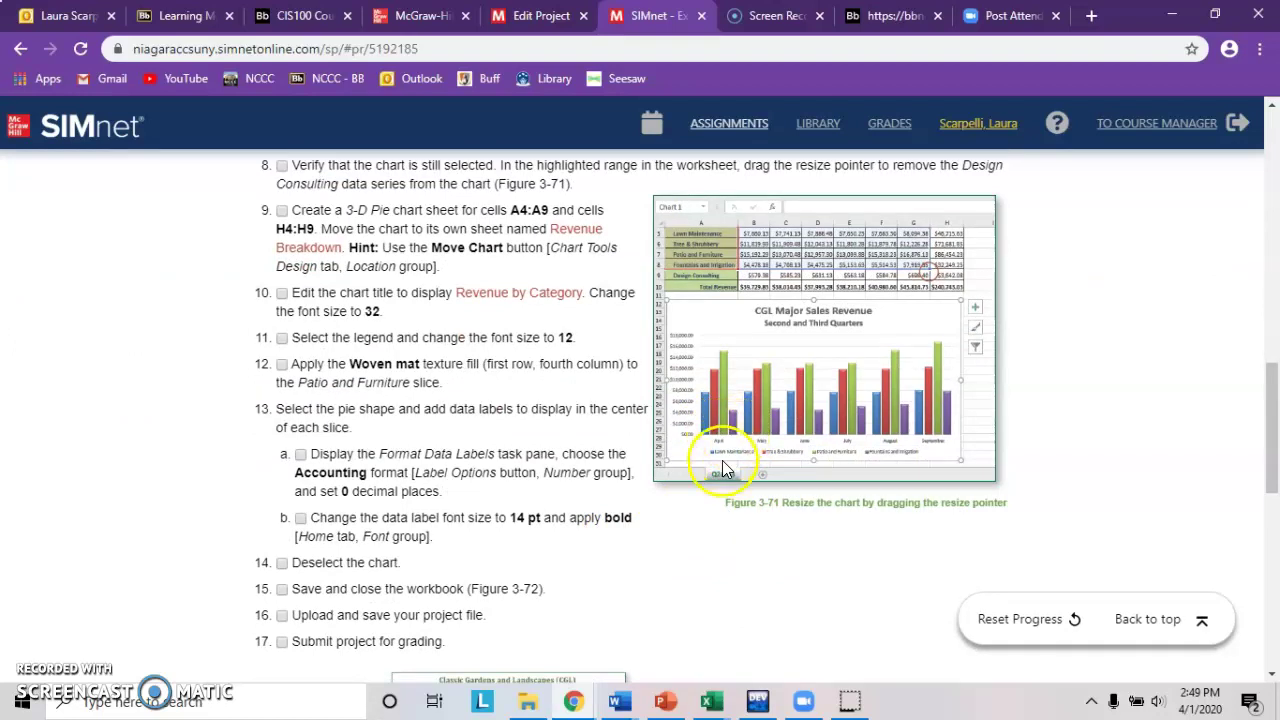
{"action": "mouse_move", "coordinate": [702, 692]}
{"action": "left_click", "coordinate": [789, 637]}
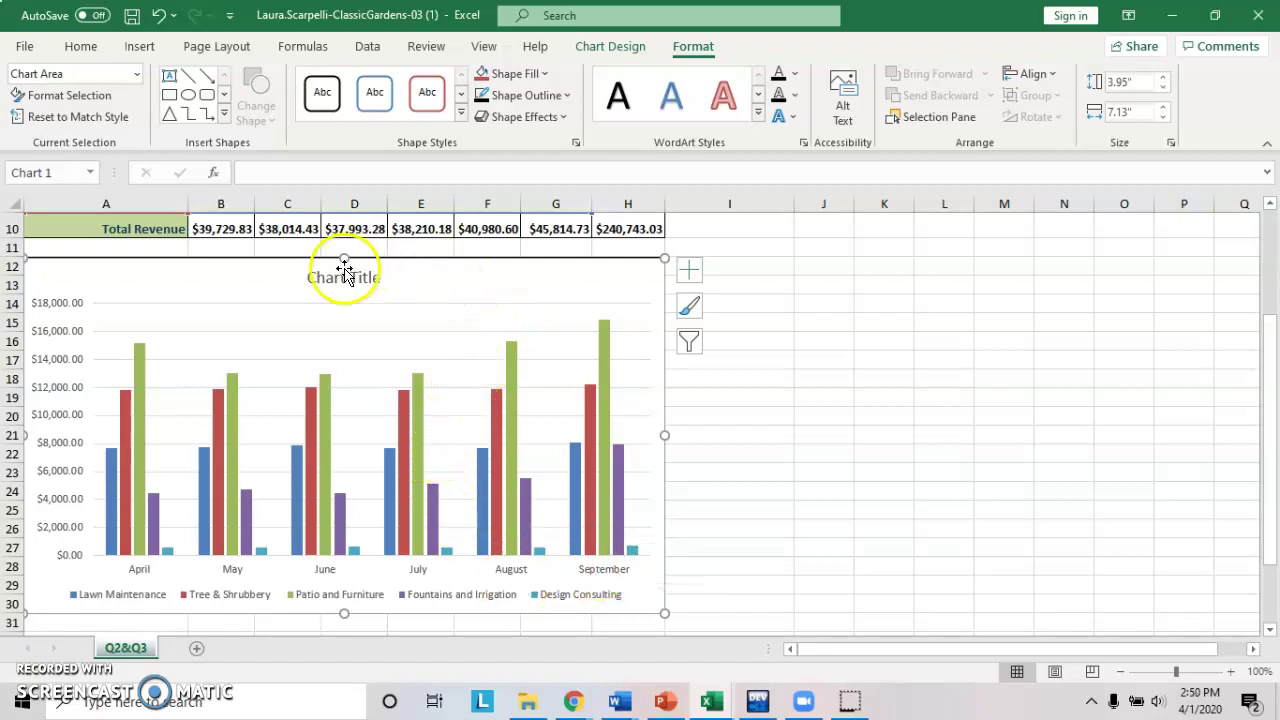
{"action": "scroll", "coordinate": [569, 451], "scroll_direction": "up", "scroll_amount": 3}
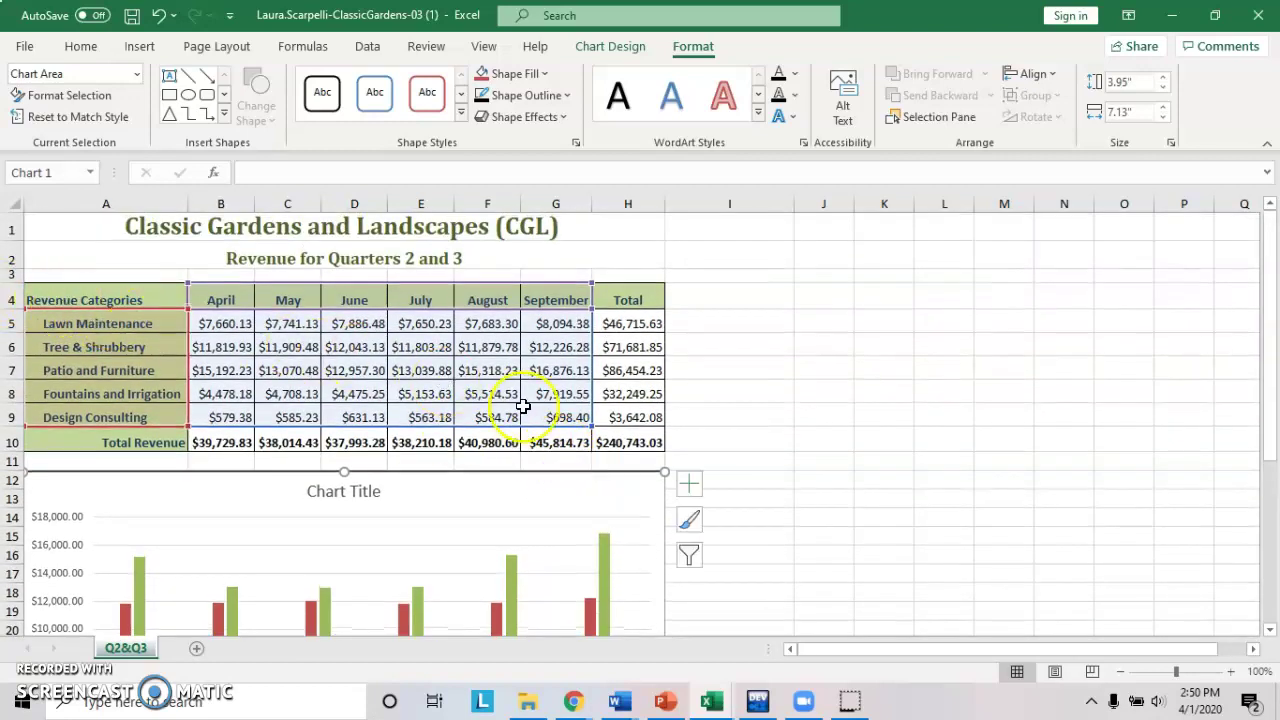
{"action": "left_click_drag", "start_coordinate": [591, 427], "coordinate": [587, 422]}
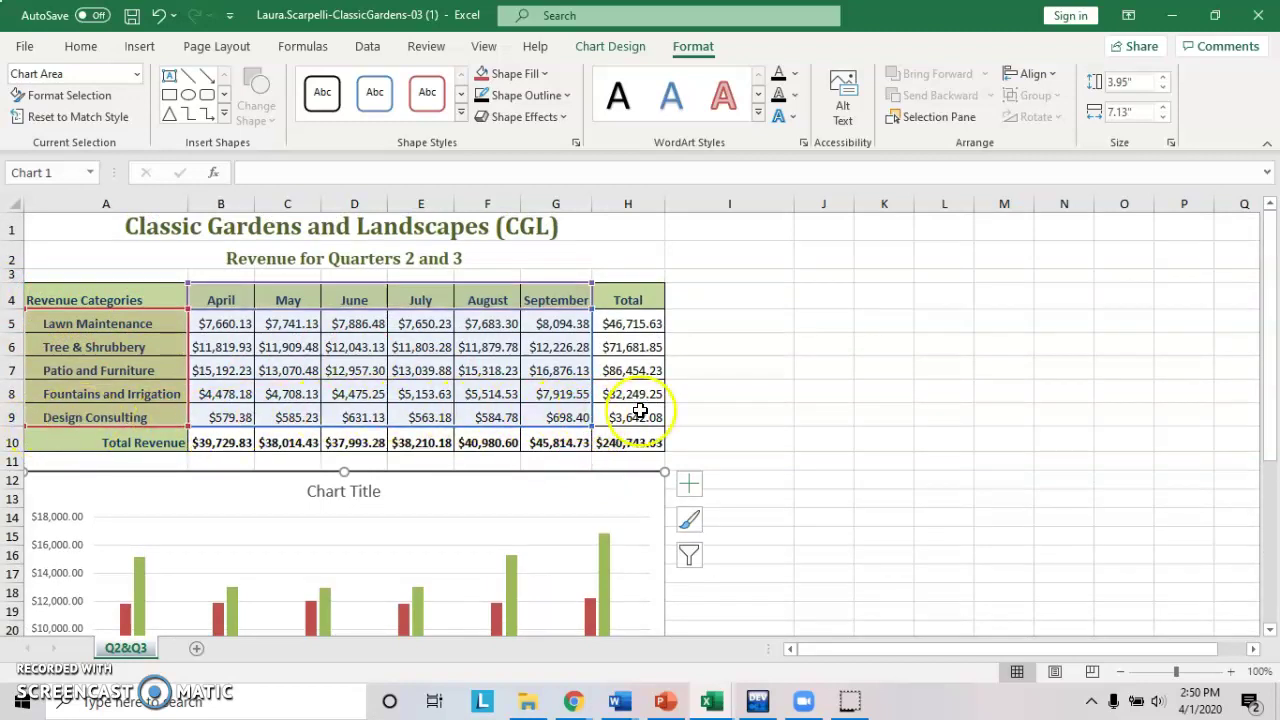
{"action": "left_click_drag", "start_coordinate": [591, 427], "coordinate": [592, 406]}
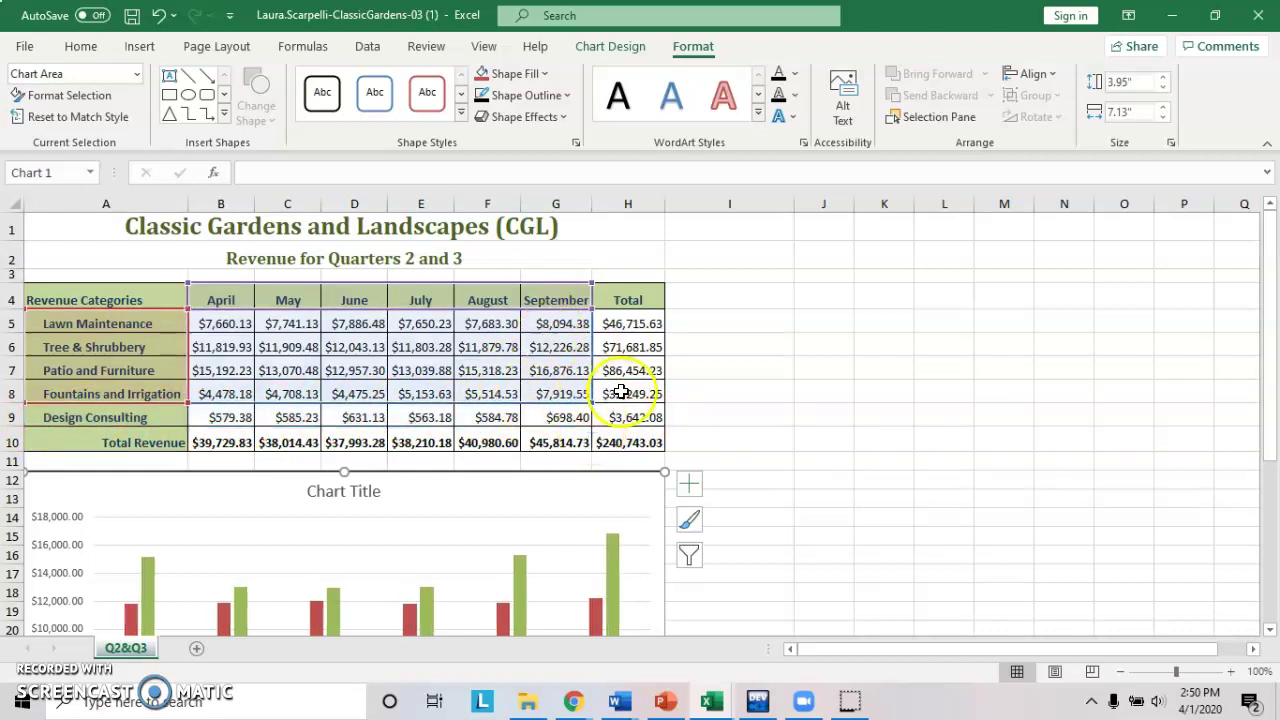
{"action": "scroll", "coordinate": [634, 393], "scroll_direction": "down", "scroll_amount": 3}
{"action": "scroll", "coordinate": [634, 393], "scroll_direction": "down", "scroll_amount": 1}
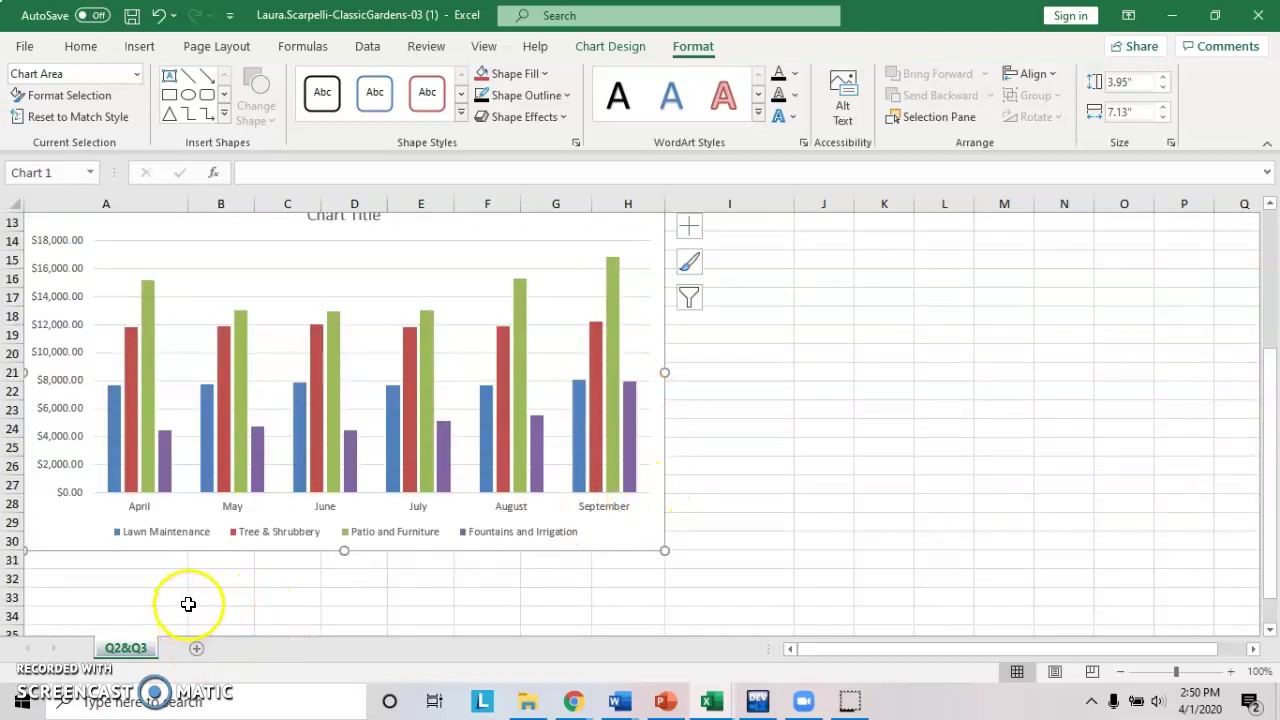
{"action": "scroll", "coordinate": [335, 588], "scroll_direction": "down", "scroll_amount": 1}
{"action": "scroll", "coordinate": [445, 536], "scroll_direction": "up", "scroll_amount": 5}
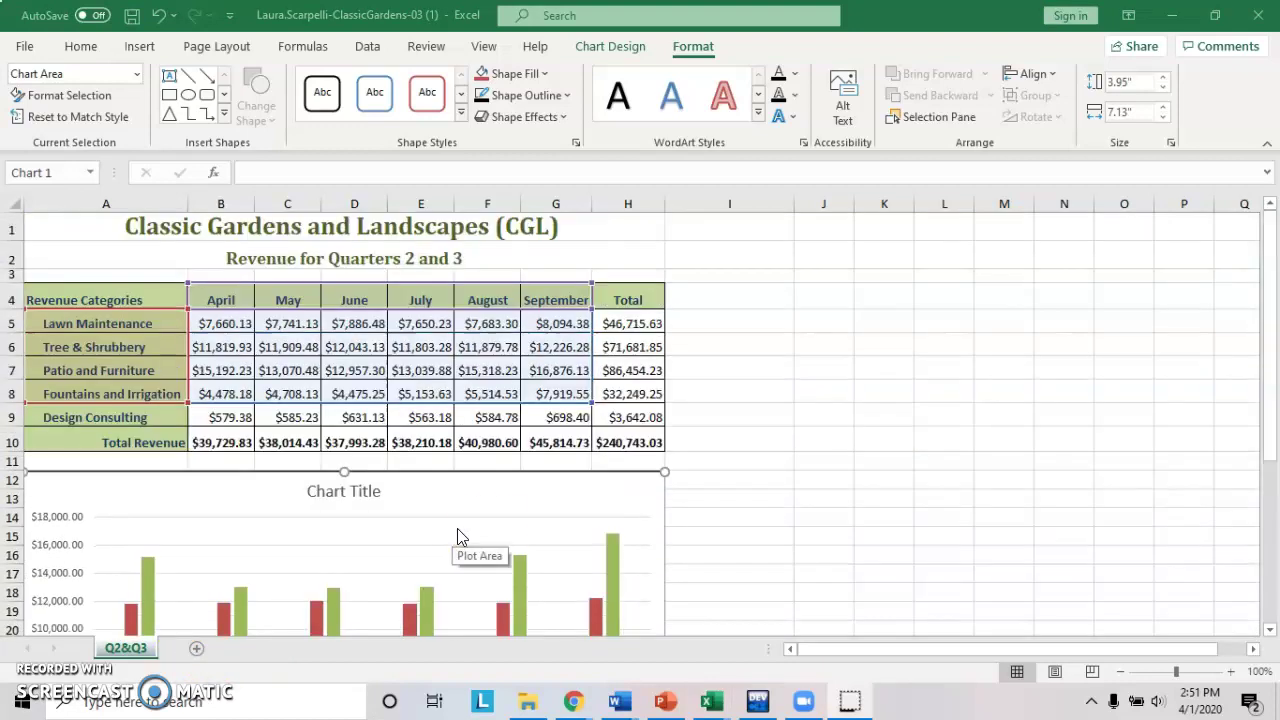
Insert a 3-D pie chart from the category names in A4:A9 and the totals in H4:H9.
{"action": "left_click", "coordinate": [92, 296]}
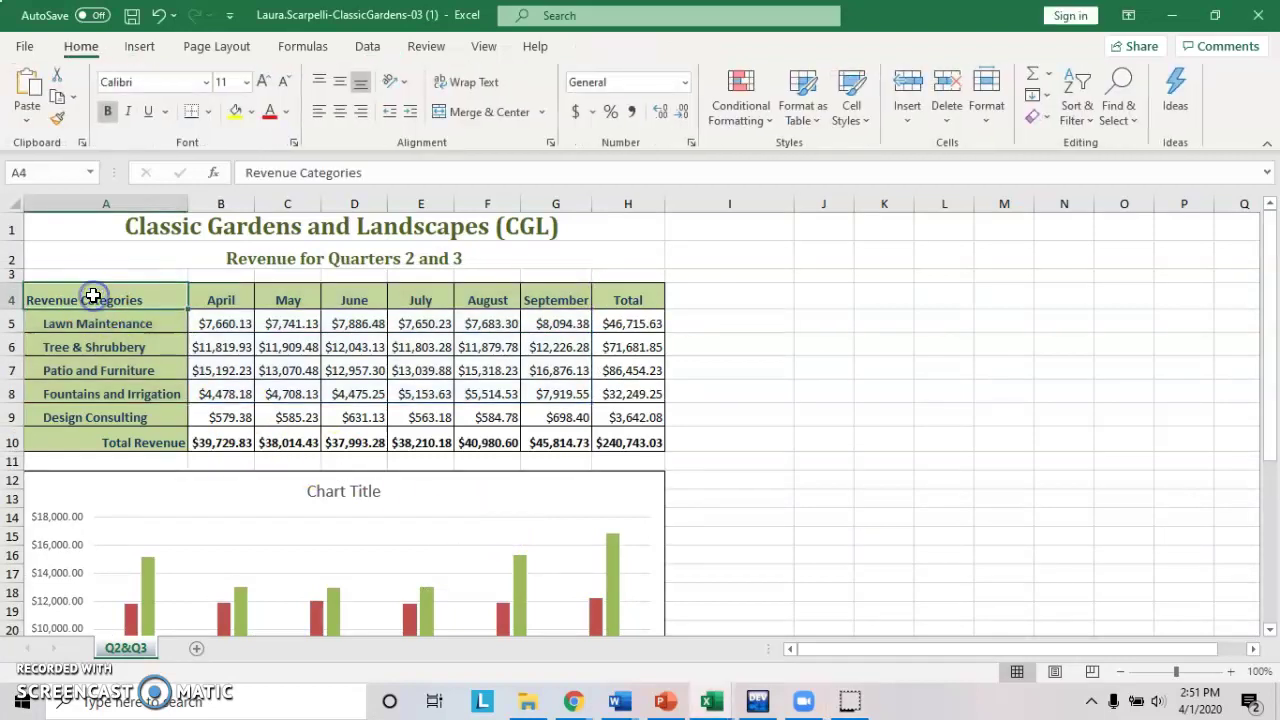
{"action": "left_click_drag", "start_coordinate": [92, 296], "coordinate": [90, 415]}
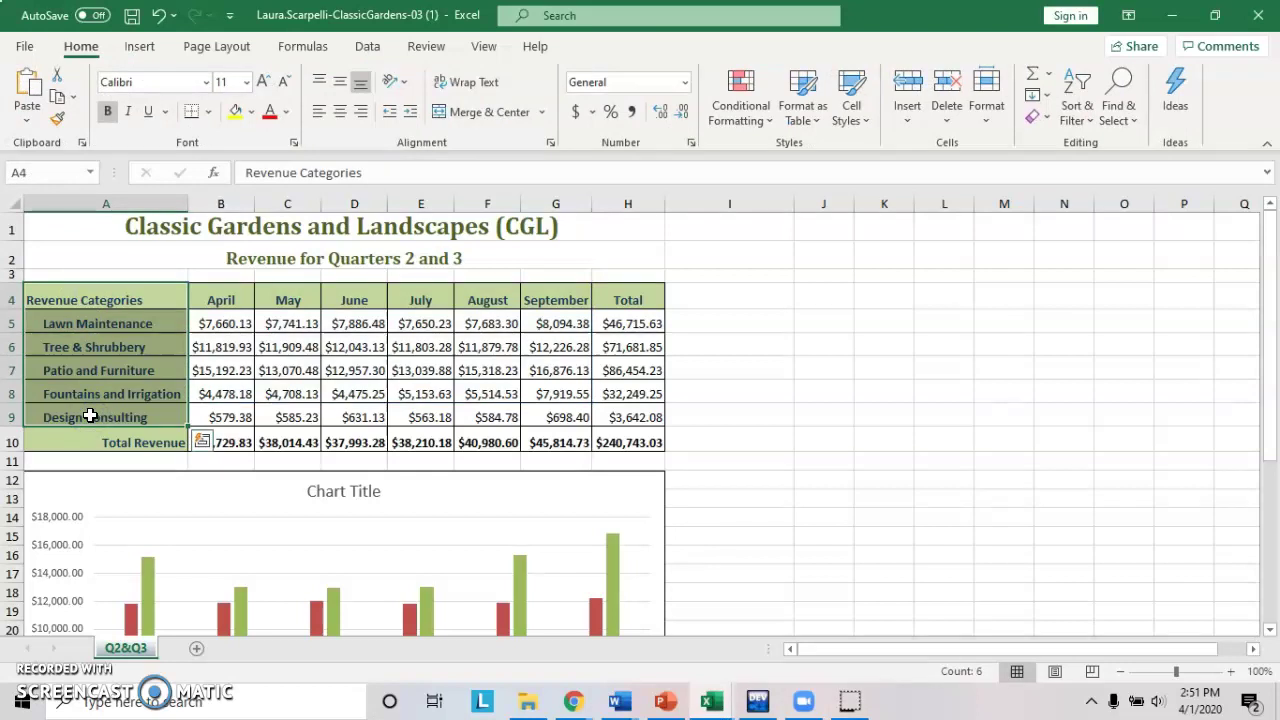
{"action": "left_click", "coordinate": [672, 308], "text": "ctrl"}
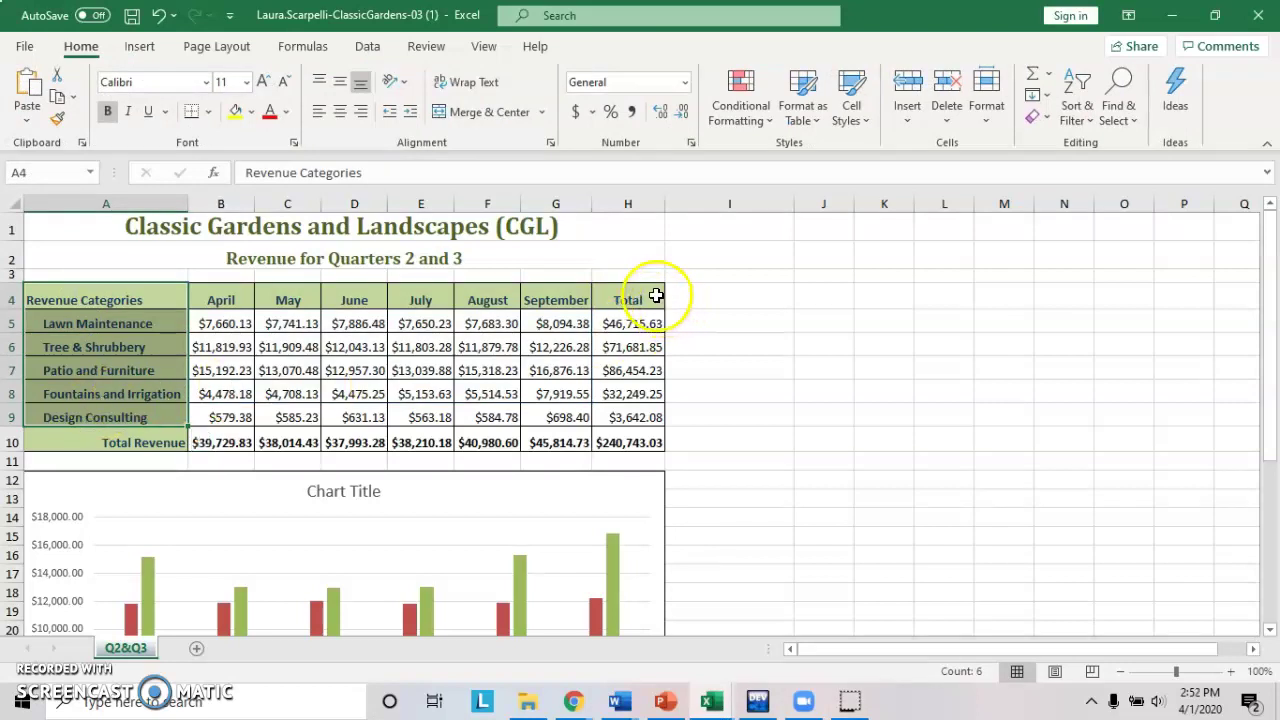
{"action": "left_click", "coordinate": [647, 298], "text": "ctrl"}
{"action": "left_click_drag", "start_coordinate": [647, 298], "coordinate": [646, 414]}
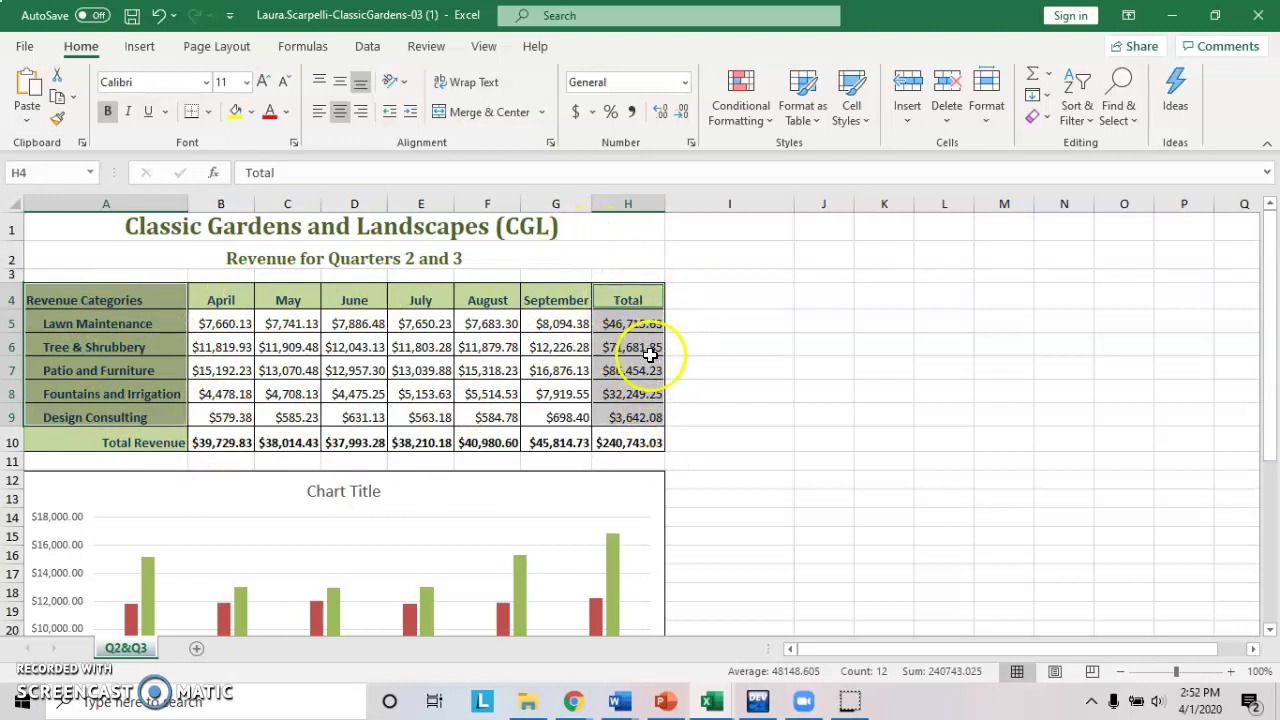
{"action": "left_click", "coordinate": [150, 47]}
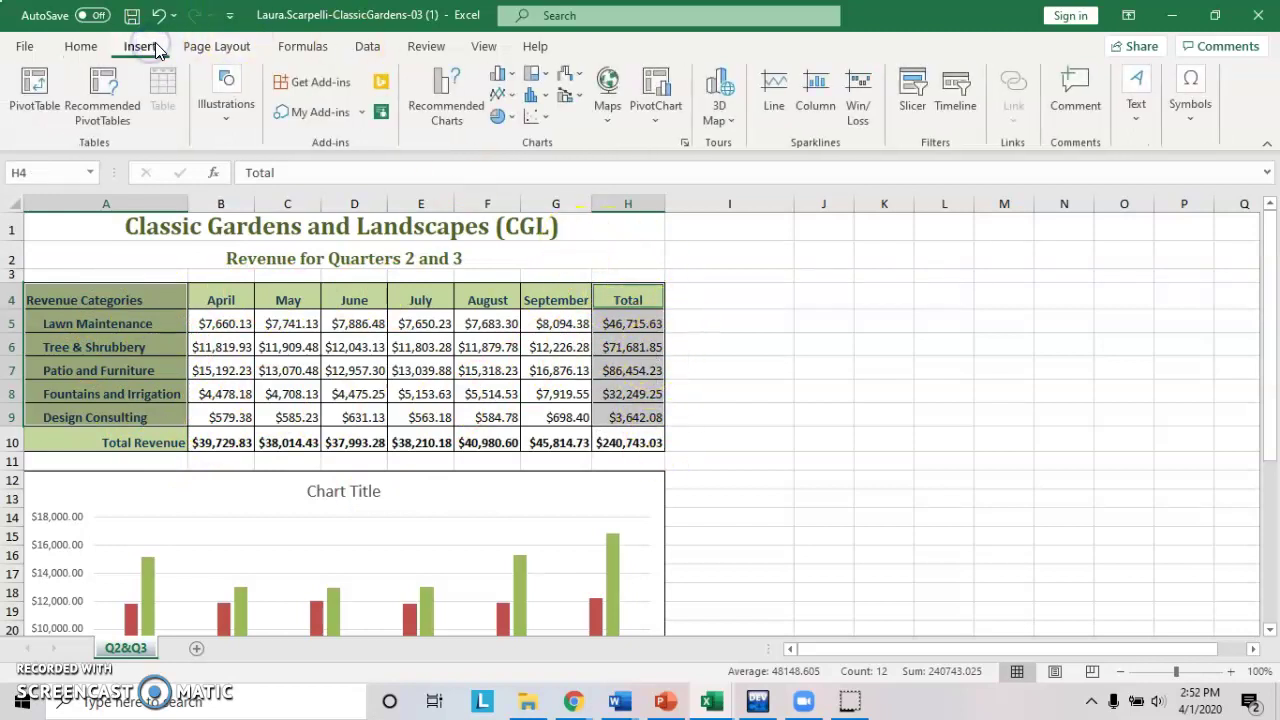
{"action": "left_click", "coordinate": [500, 117]}
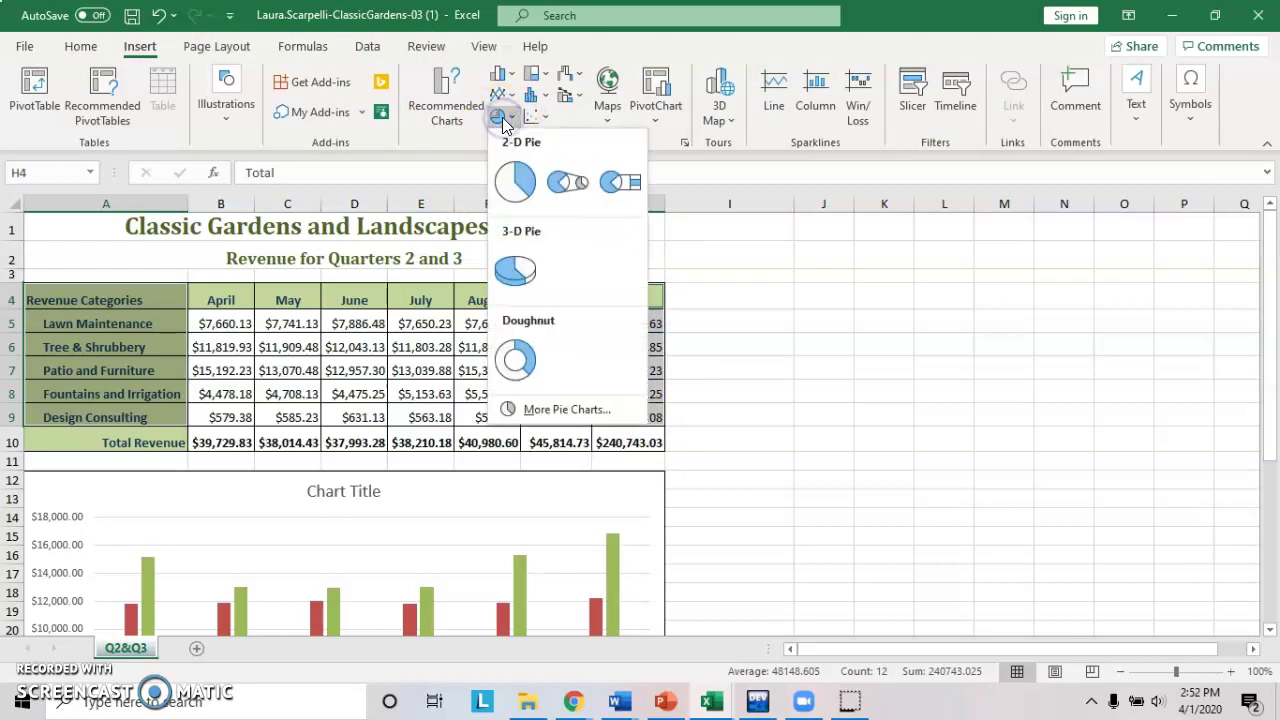
{"action": "left_click", "coordinate": [518, 270]}
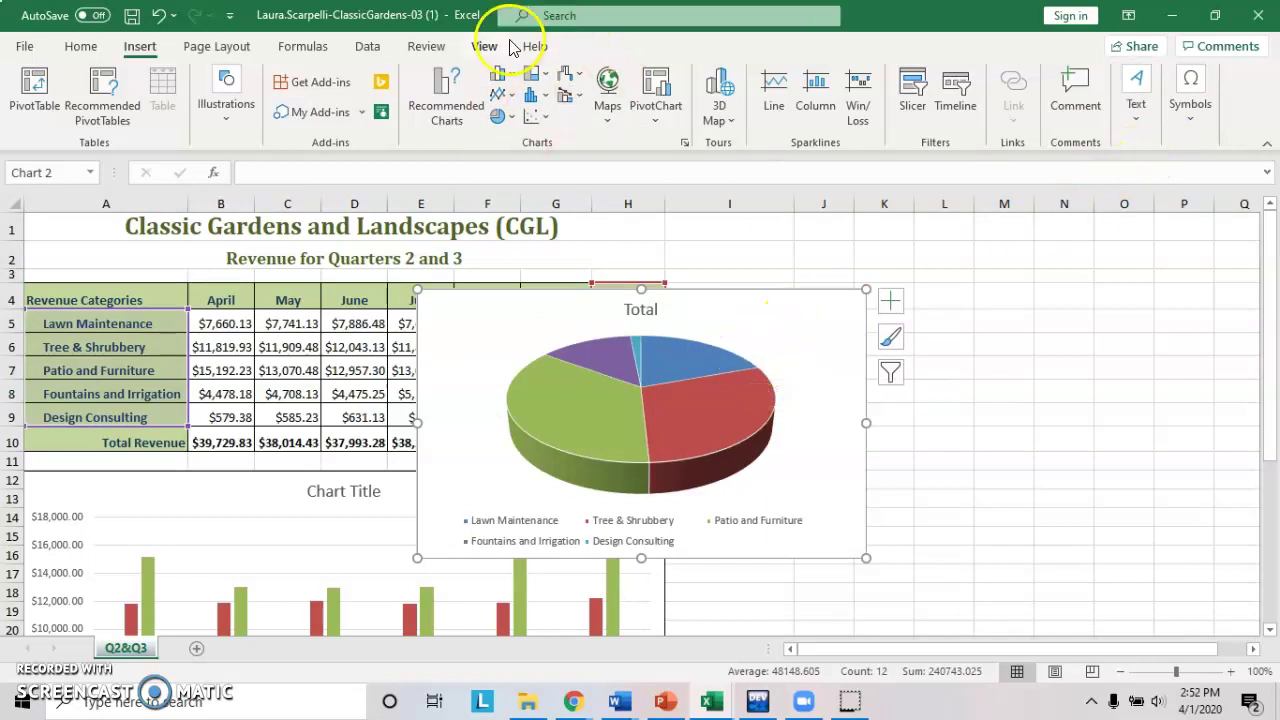
Move the pie chart to a new sheet named Revenue Breakdown.
{"action": "left_click", "coordinate": [763, 316]}
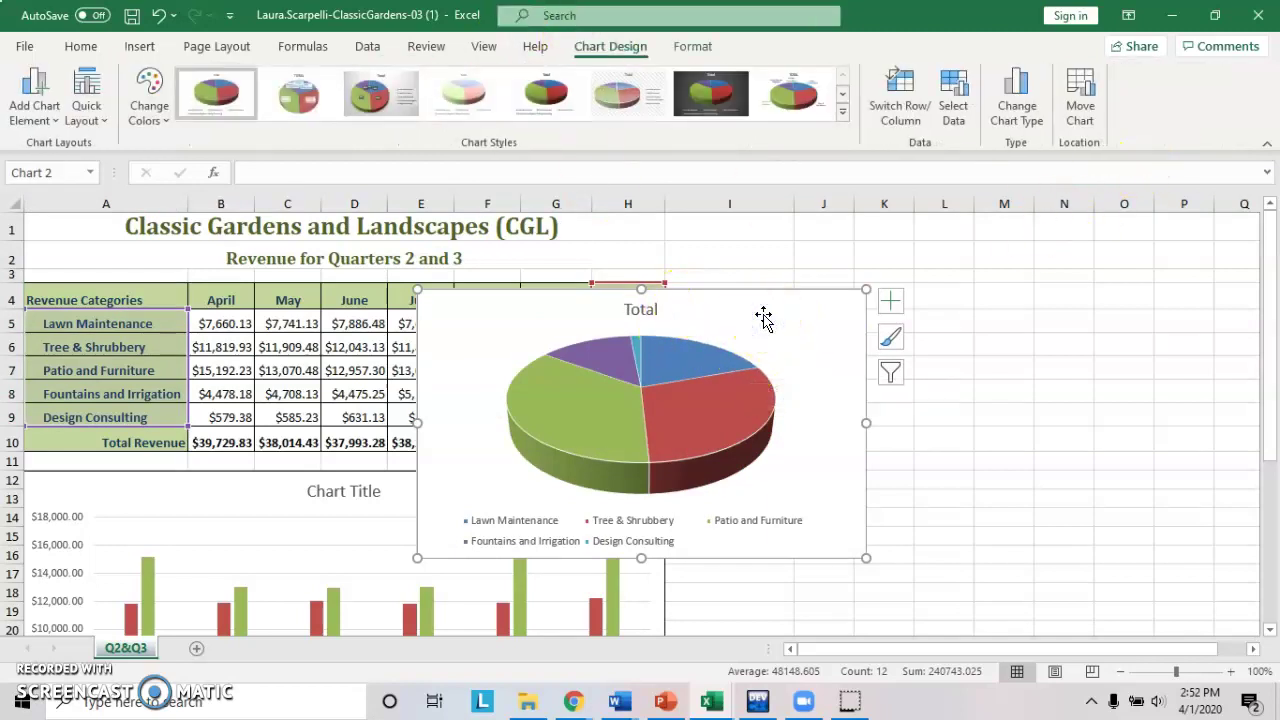
{"action": "left_click", "coordinate": [1077, 108]}
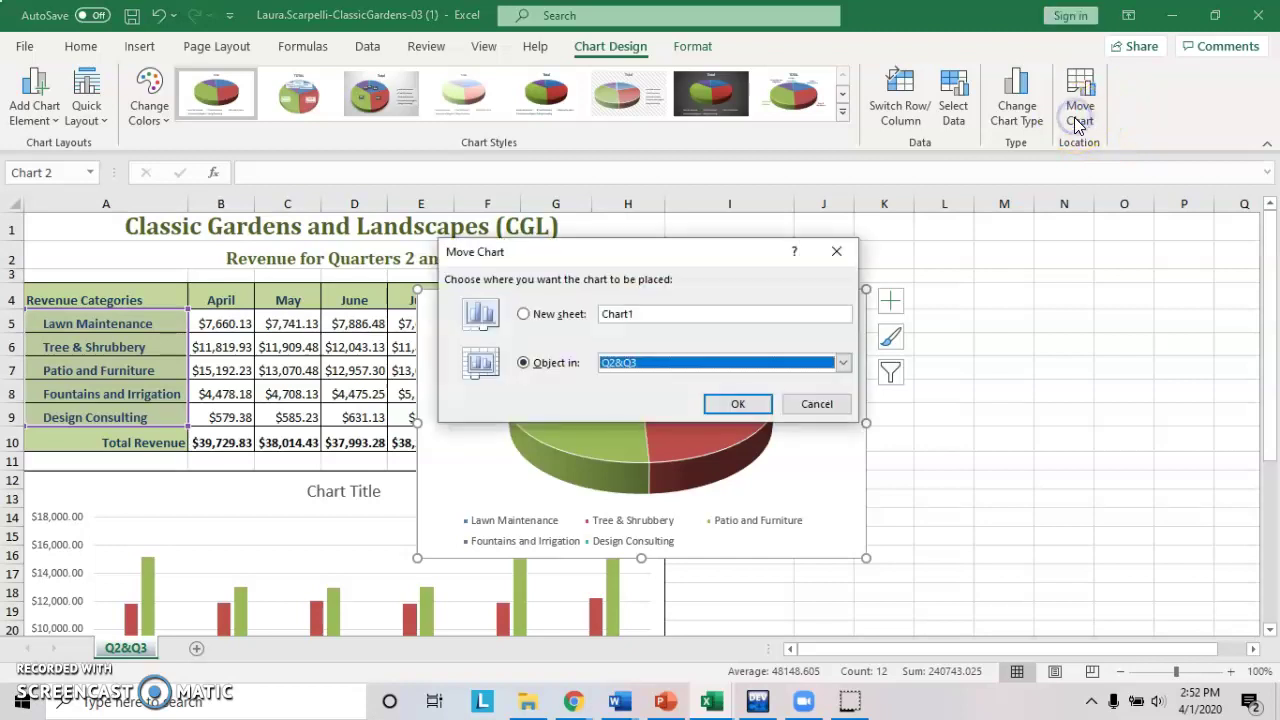
{"action": "left_click", "coordinate": [523, 314]}
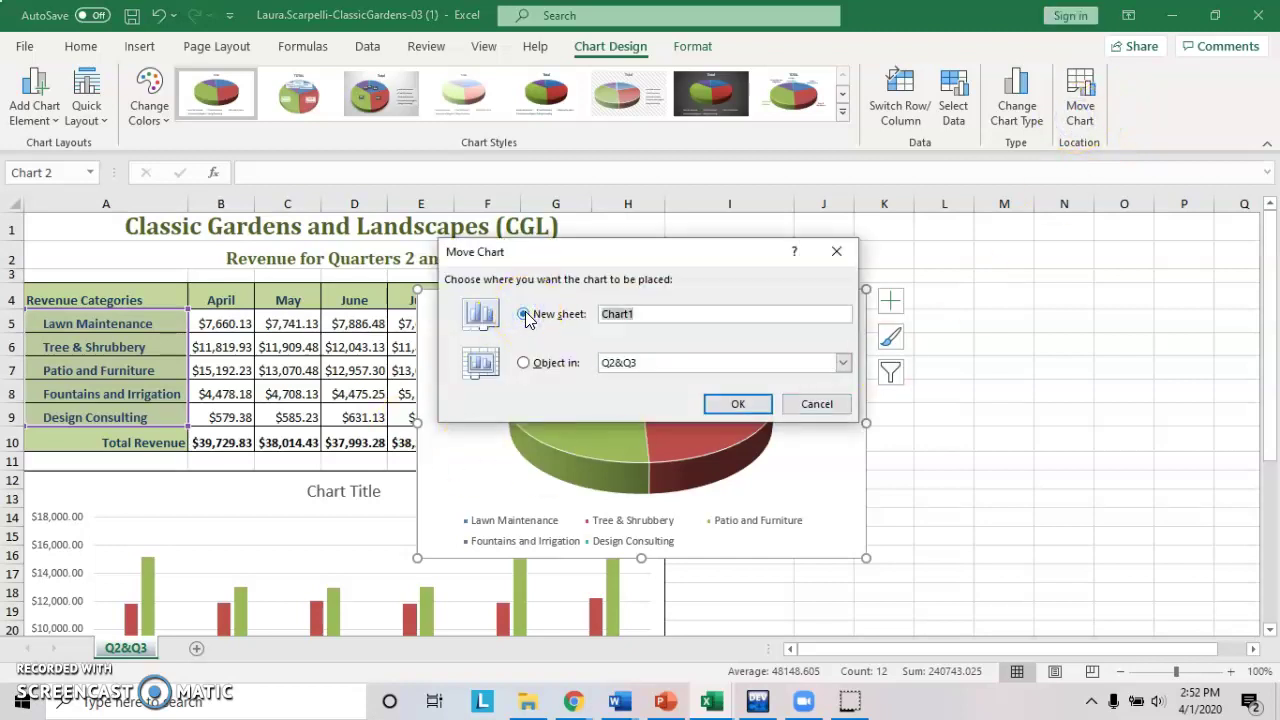
{"action": "left_click", "coordinate": [626, 313]}
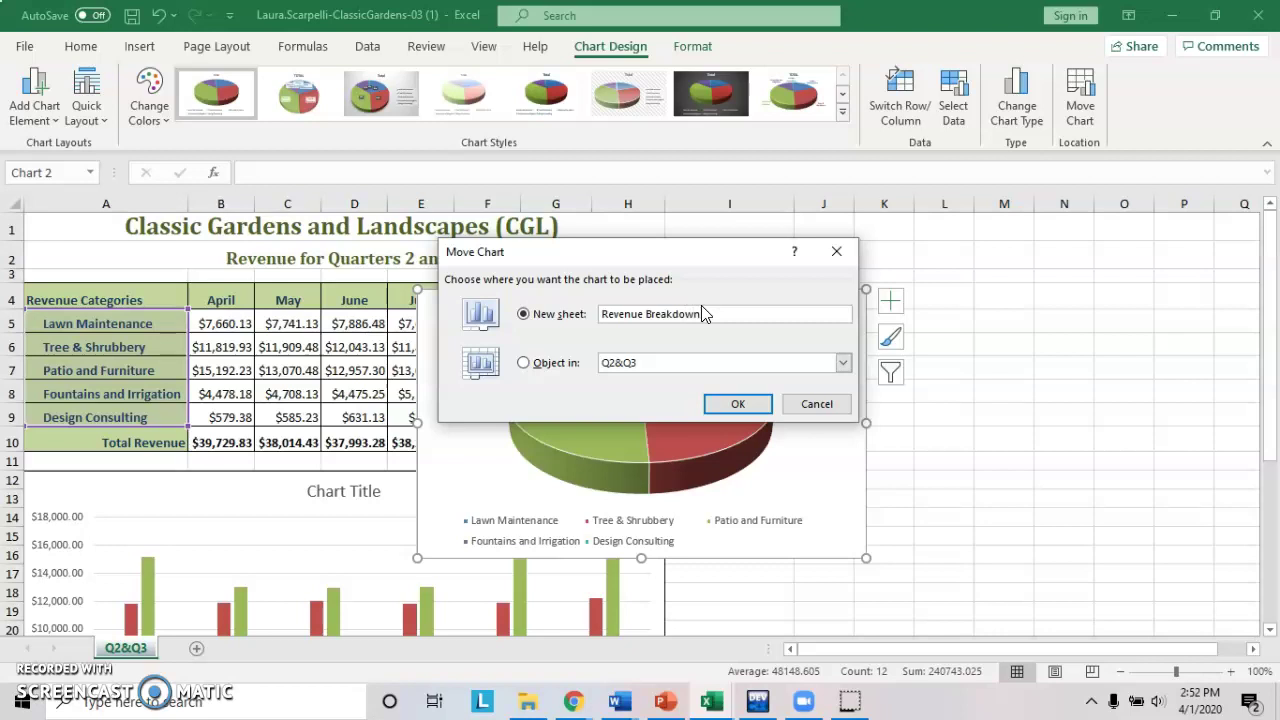
{"action": "left_click", "coordinate": [737, 403]}
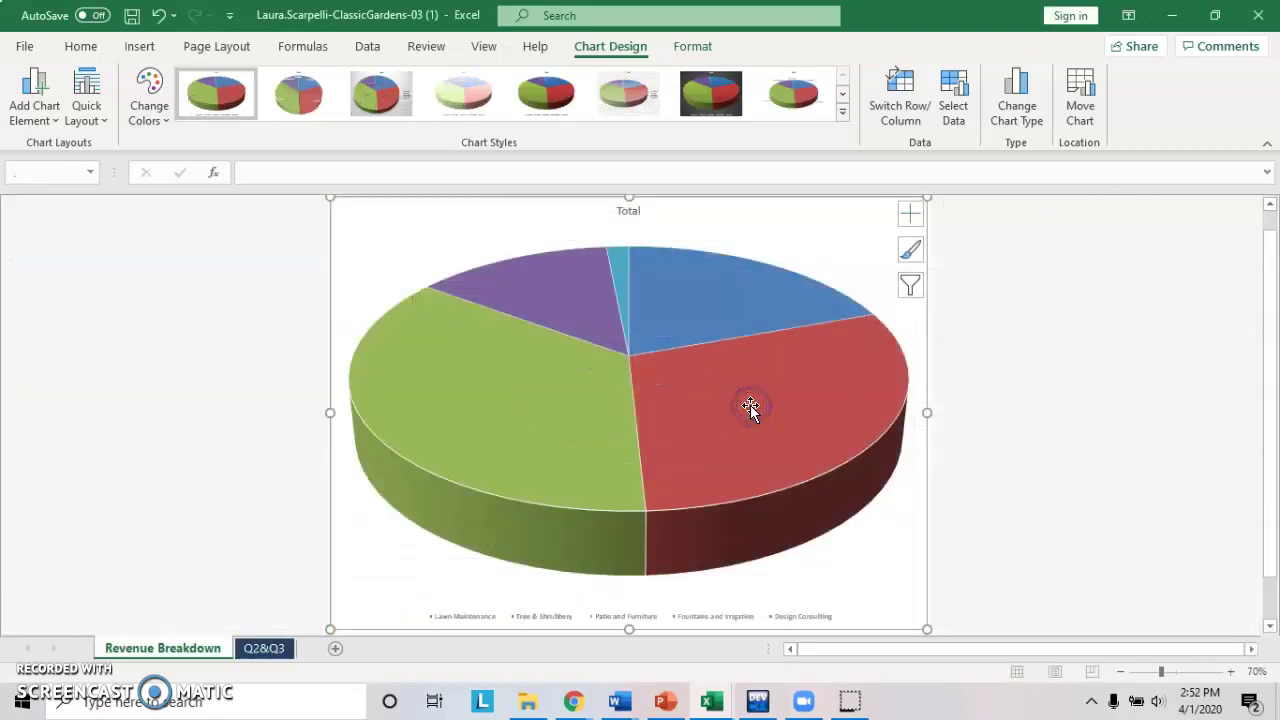
Fill only the Patio and Furniture slice of the pie with the brown woven mat texture.
{"action": "mouse_move", "coordinate": [756, 378]}
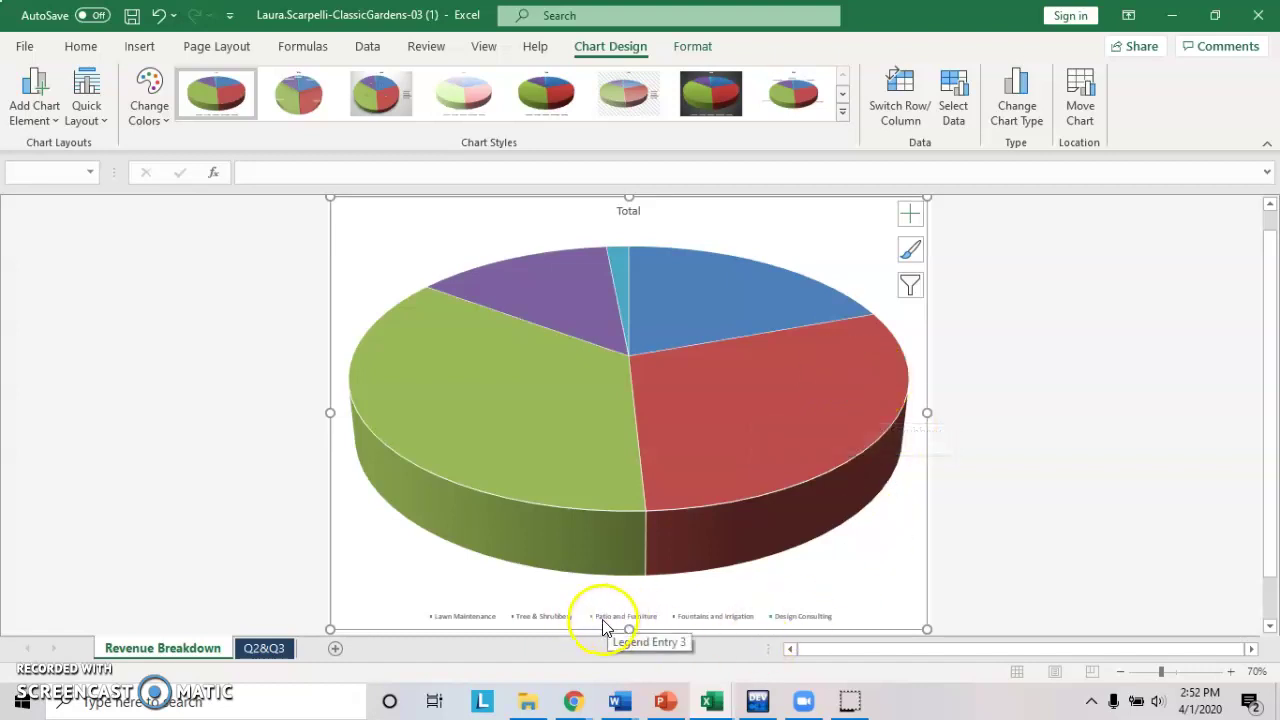
{"action": "left_click", "coordinate": [514, 455]}
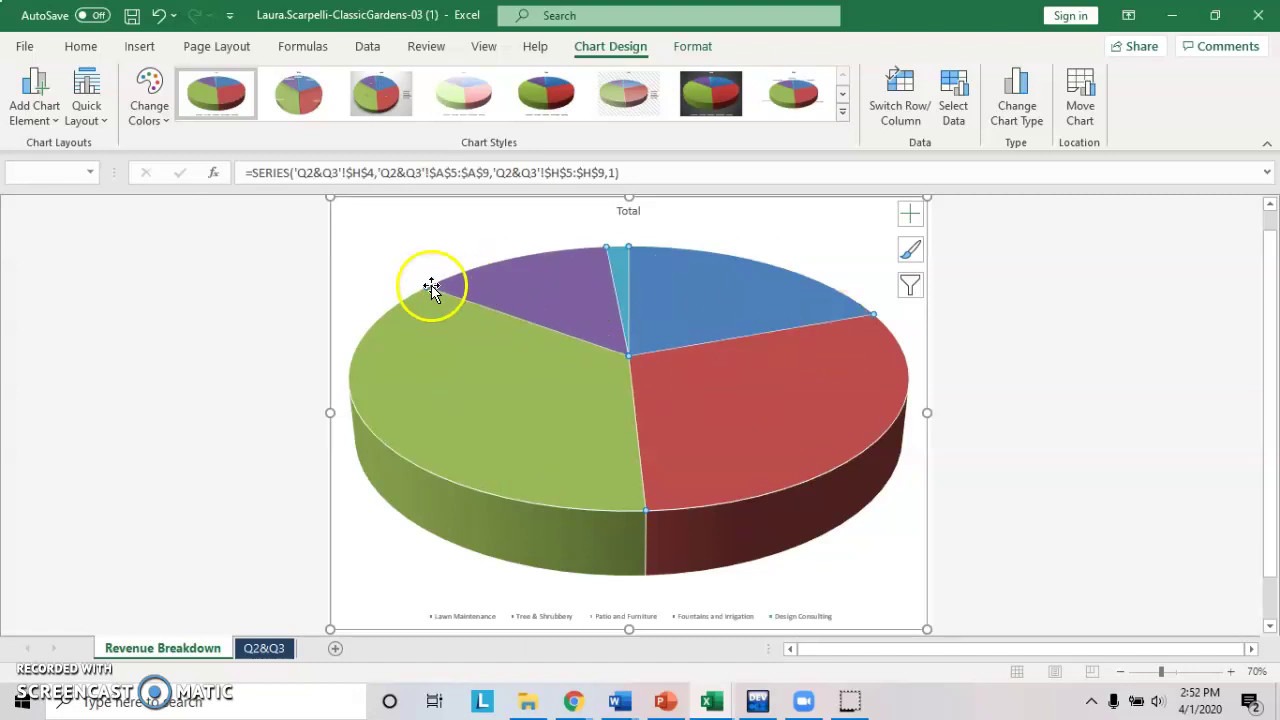
{"action": "left_click", "coordinate": [472, 369]}
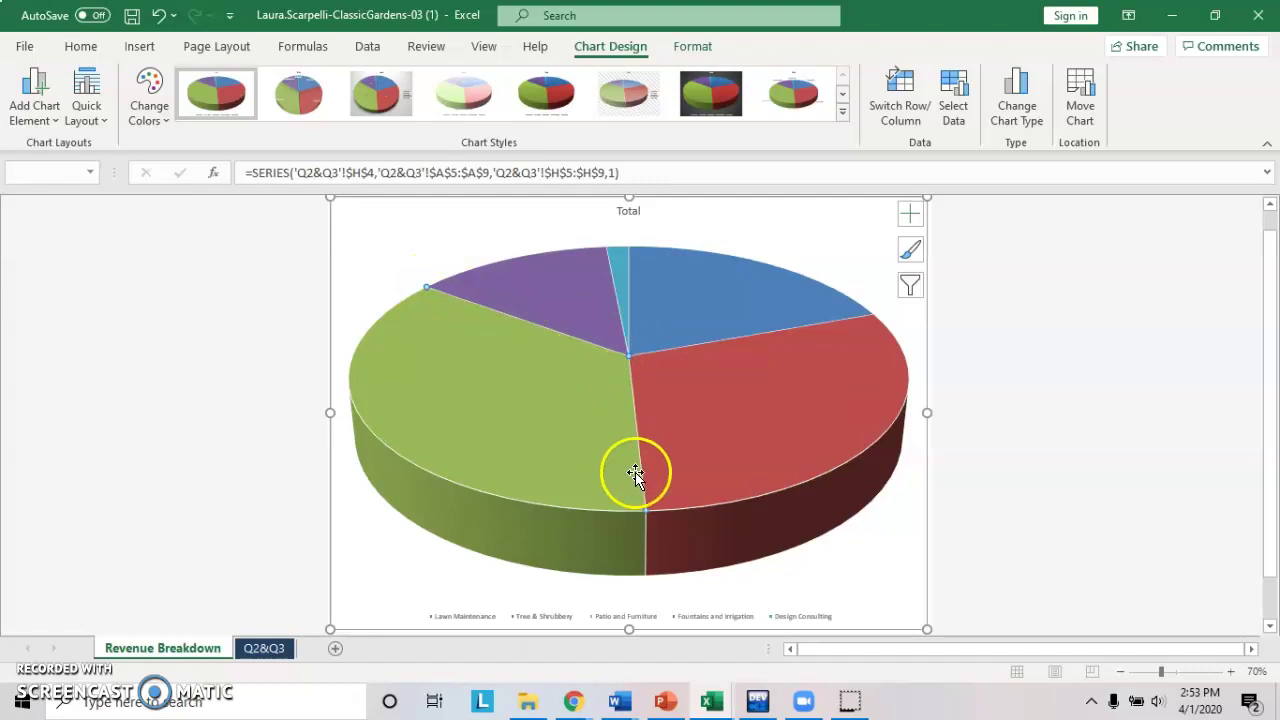
{"action": "left_click", "coordinate": [495, 440]}
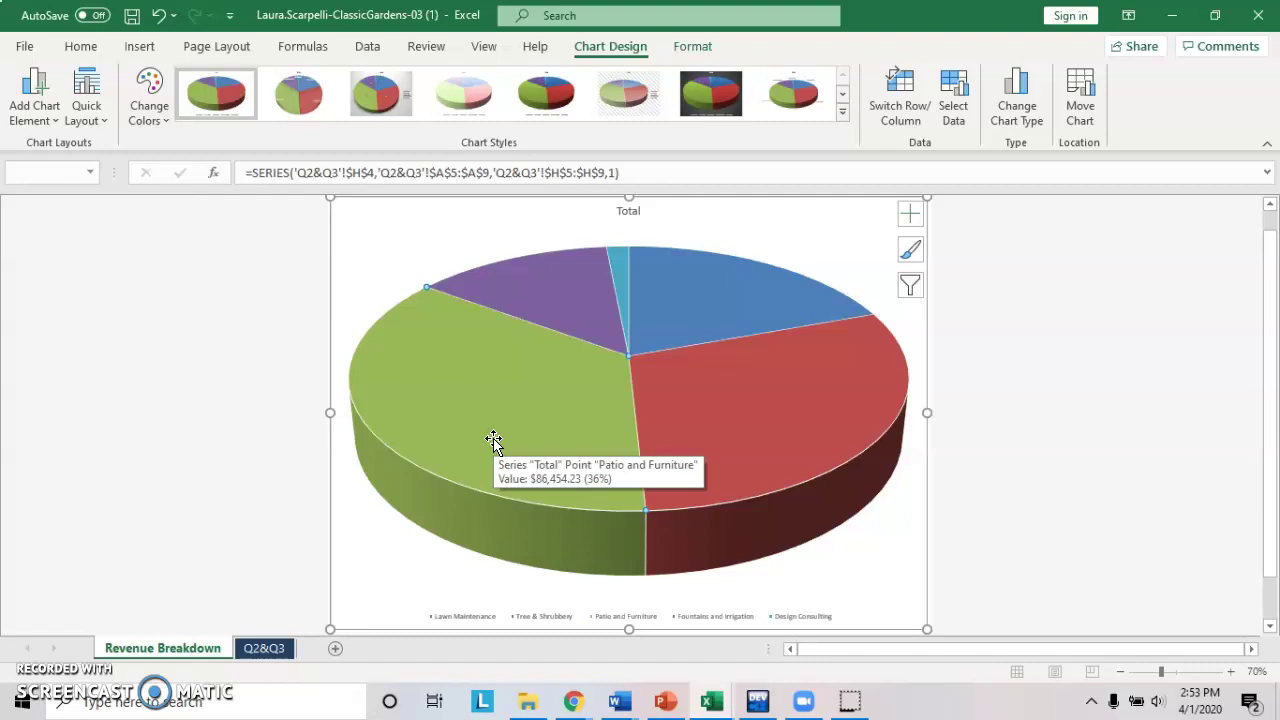
{"action": "double_click", "coordinate": [495, 438]}
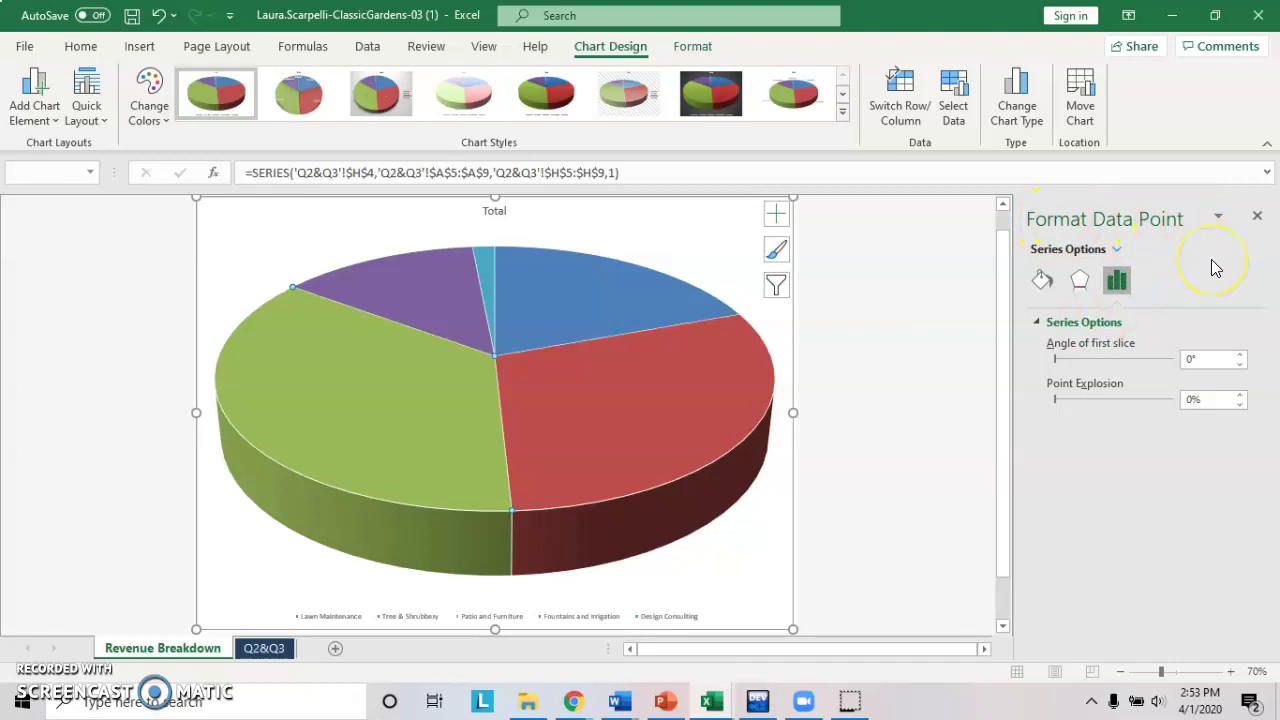
{"action": "left_click", "coordinate": [1042, 283]}
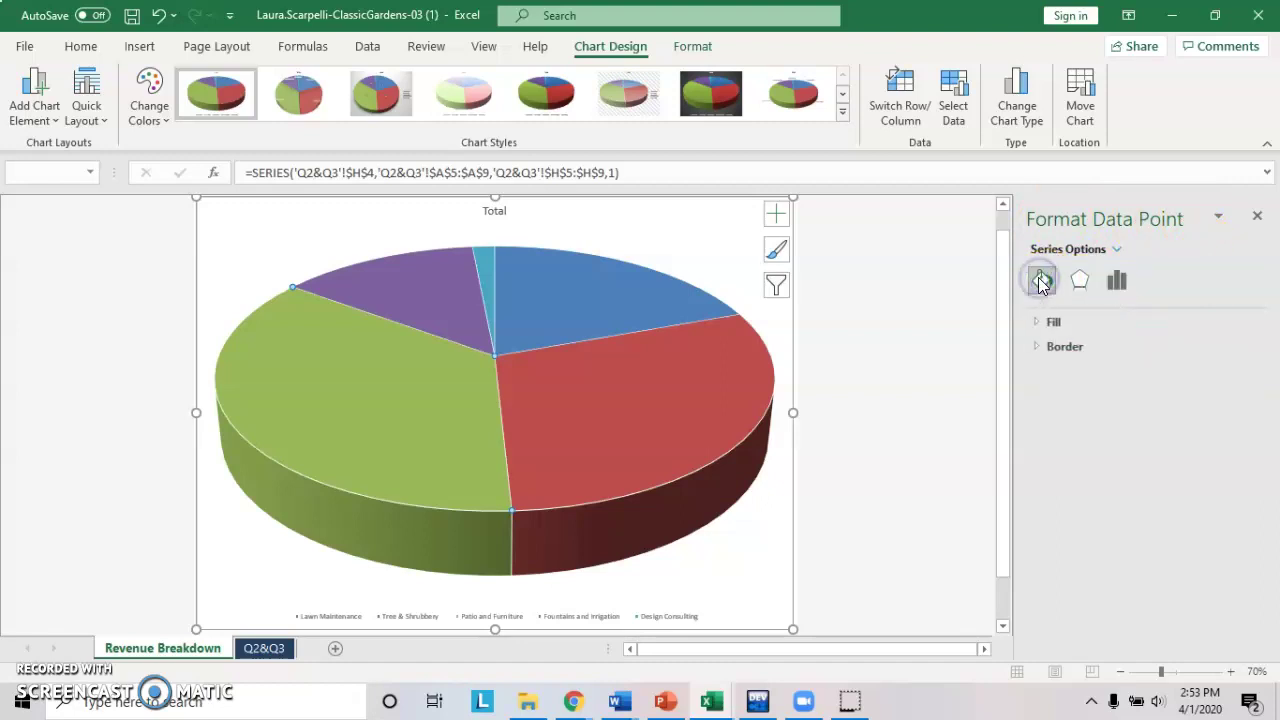
{"action": "left_click", "coordinate": [1036, 325]}
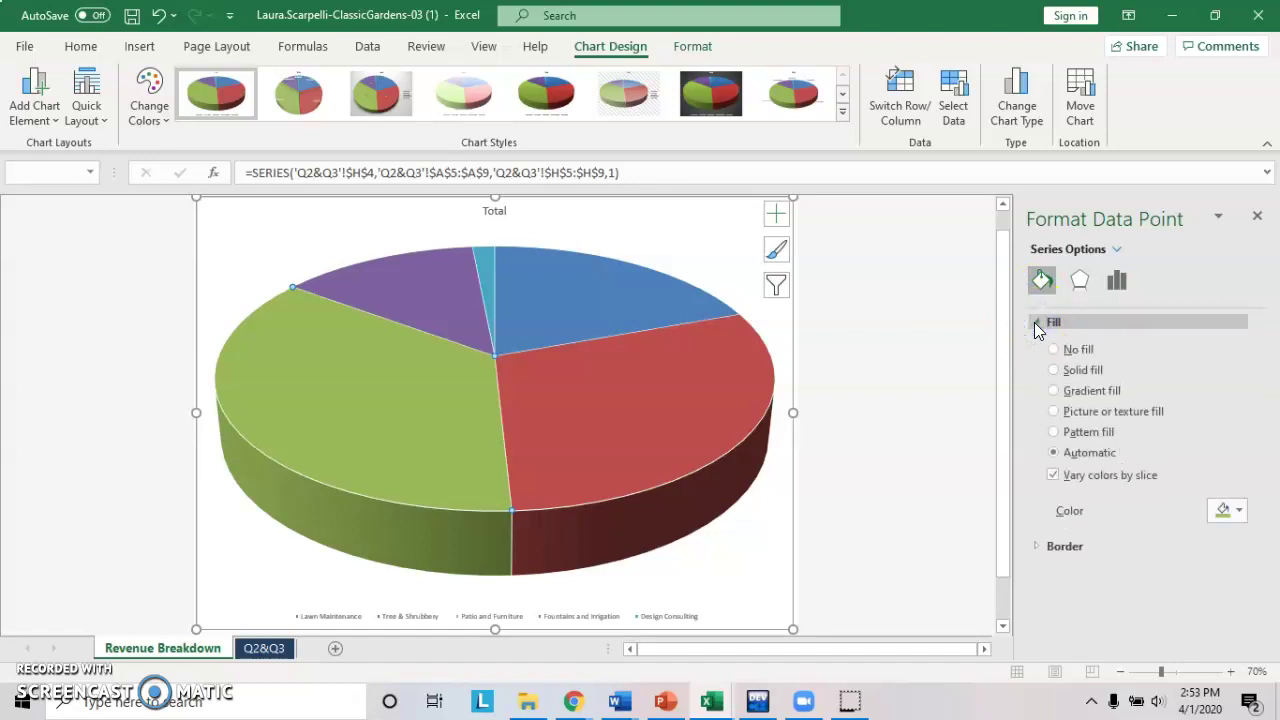
{"action": "left_click", "coordinate": [1054, 411]}
{"action": "scroll", "coordinate": [1100, 430], "scroll_direction": "down", "scroll_amount": 3}
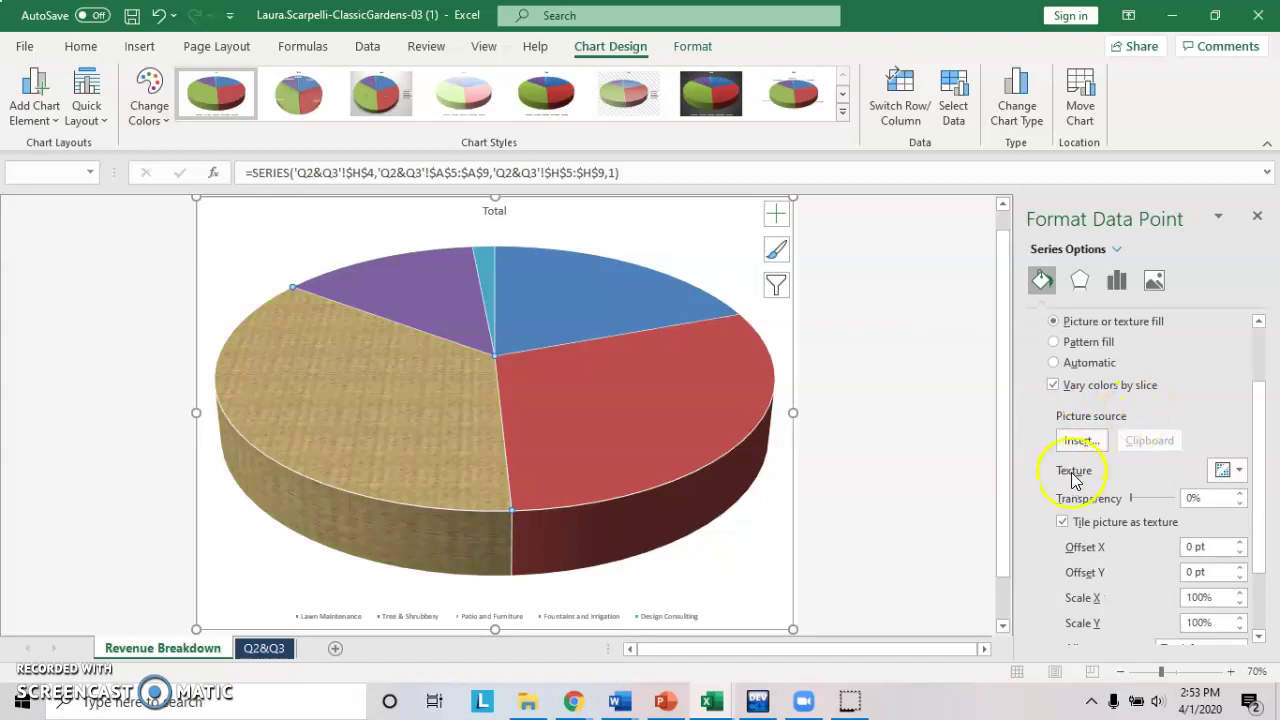
{"action": "left_click", "coordinate": [1238, 471]}
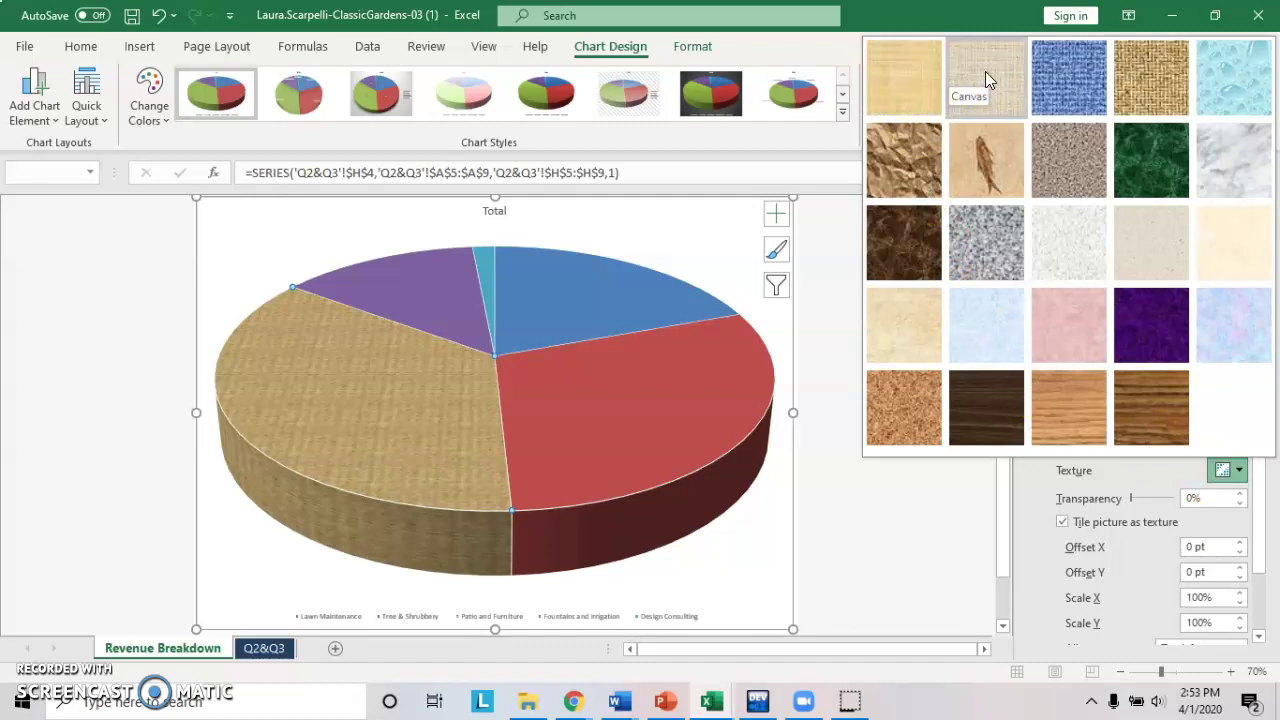
{"action": "left_click", "coordinate": [1160, 68]}
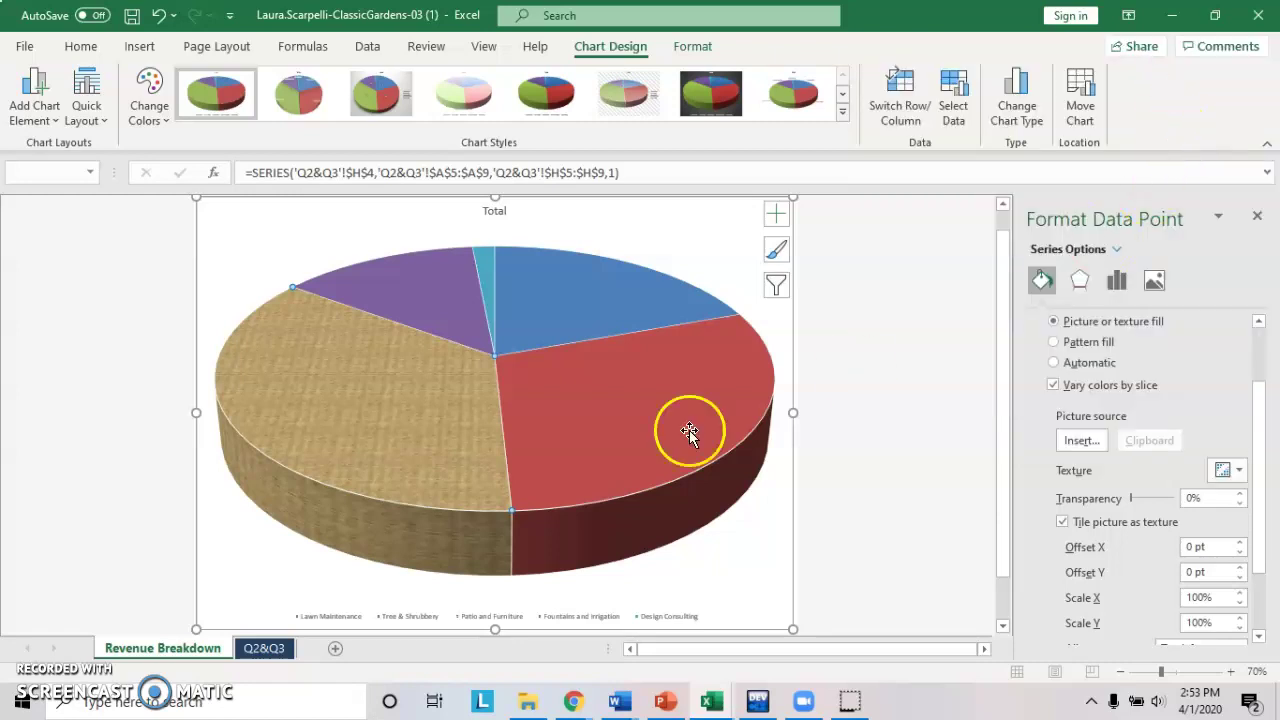
Select the whole pie series and add data labels to its slices.
{"action": "mouse_move", "coordinate": [329, 418]}
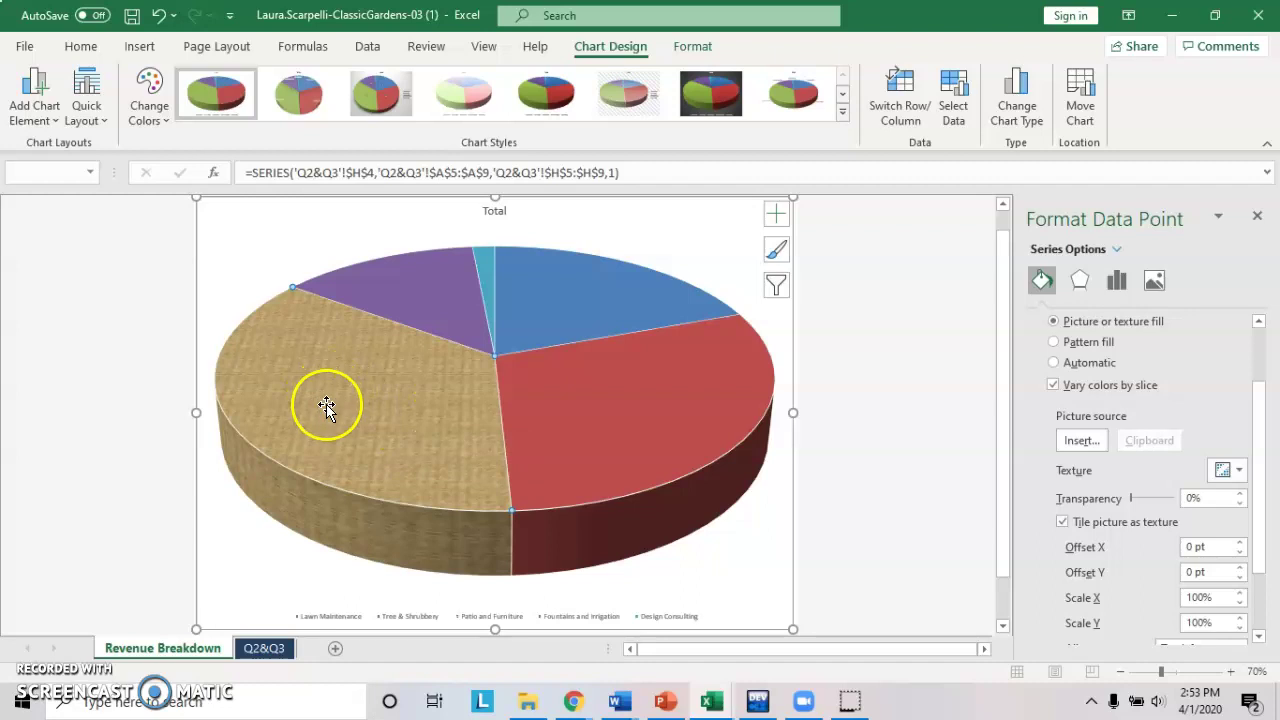
{"action": "mouse_move", "coordinate": [540, 252]}
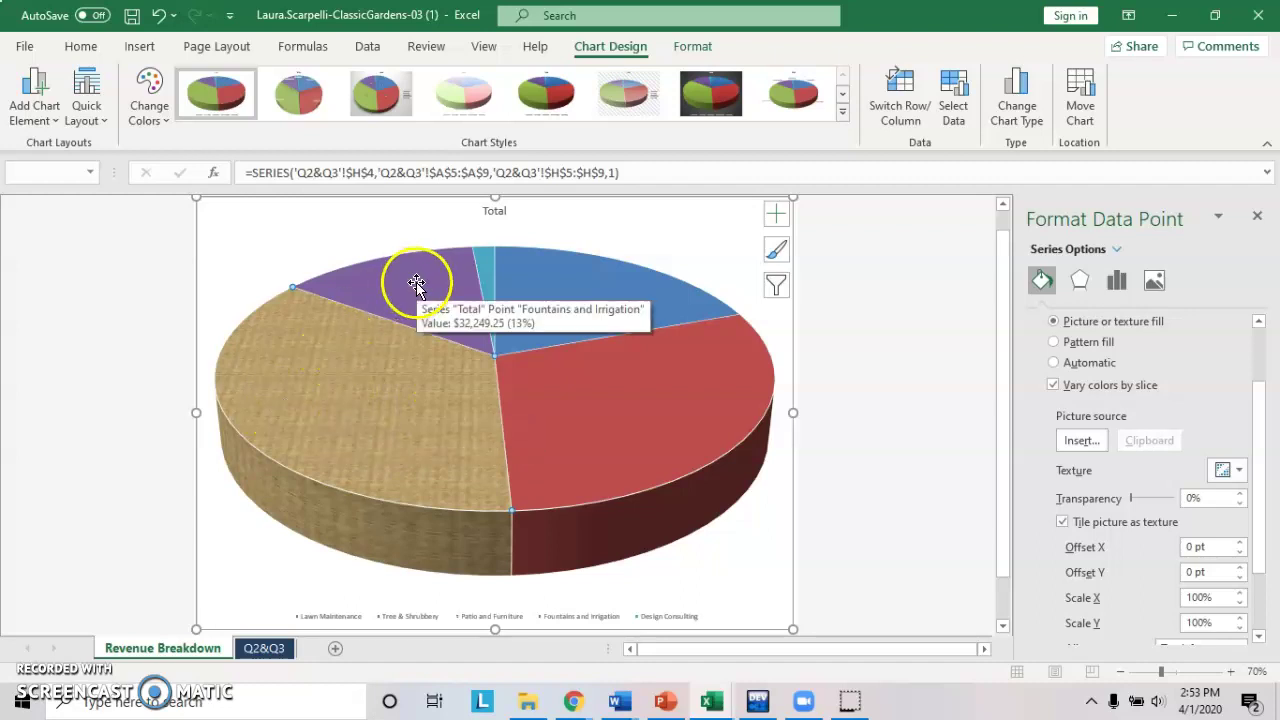
{"action": "mouse_move", "coordinate": [545, 280]}
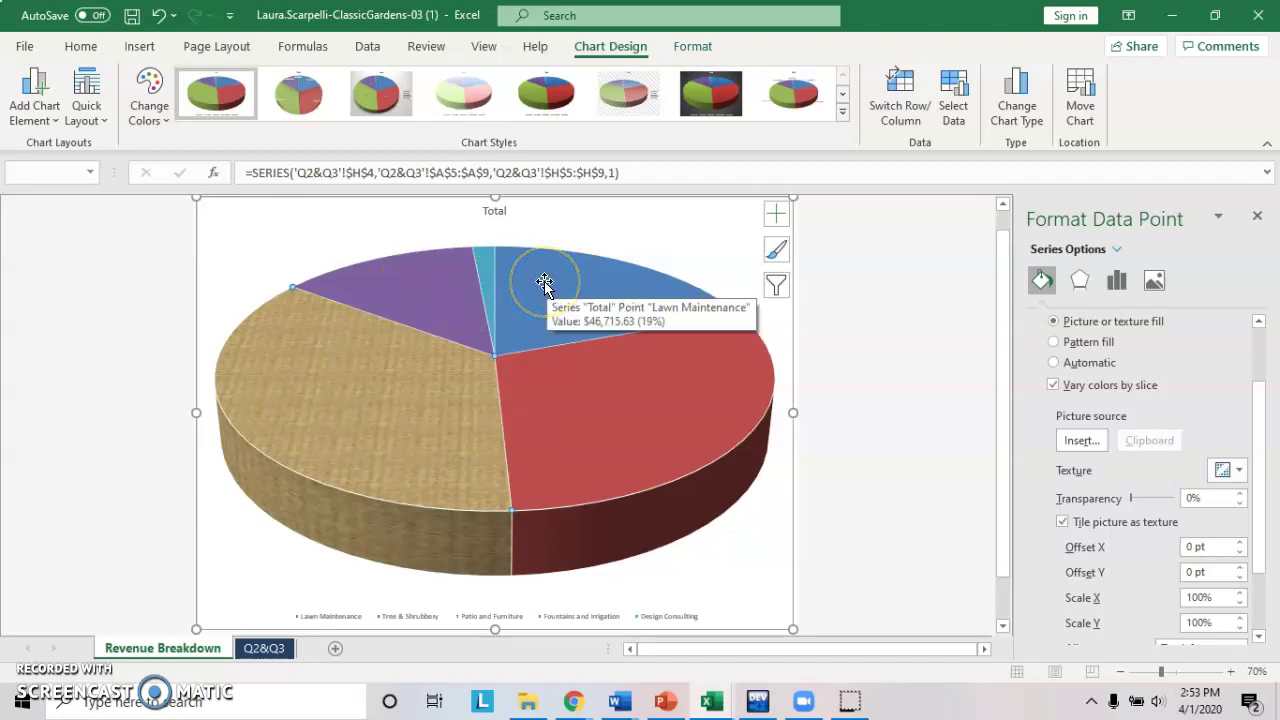
{"action": "left_click", "coordinate": [656, 216]}
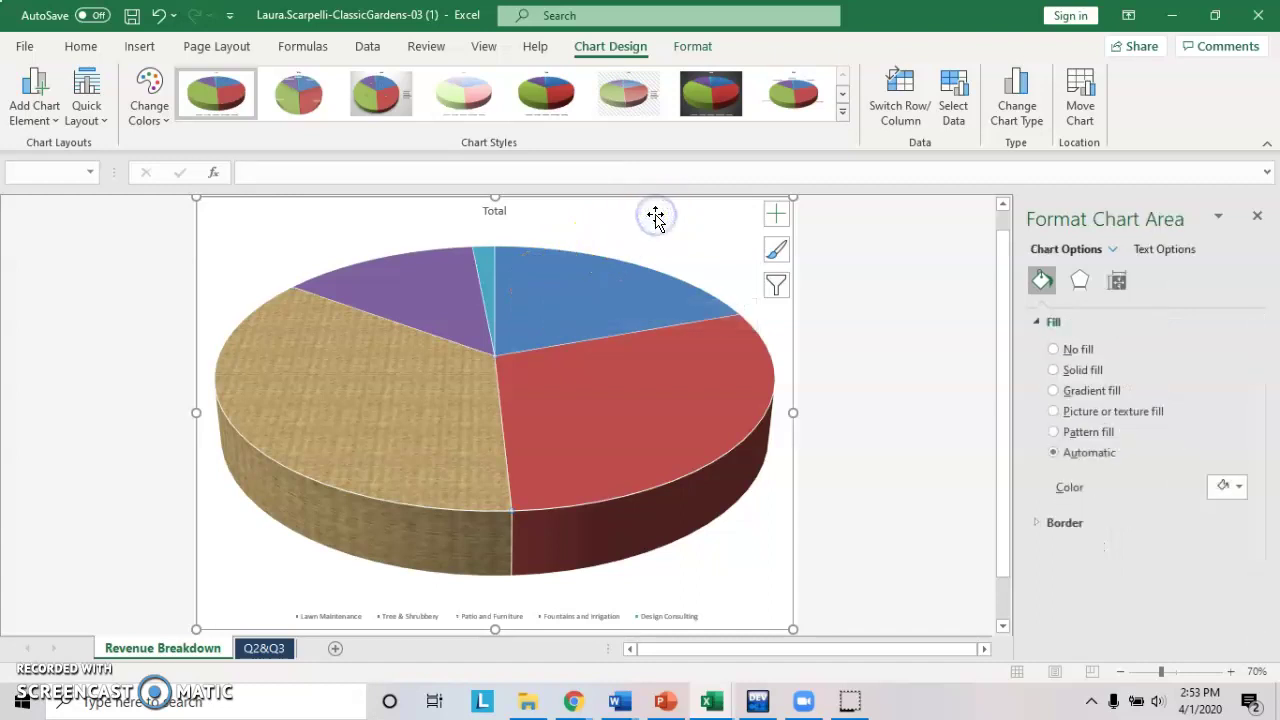
{"action": "left_click", "coordinate": [571, 300]}
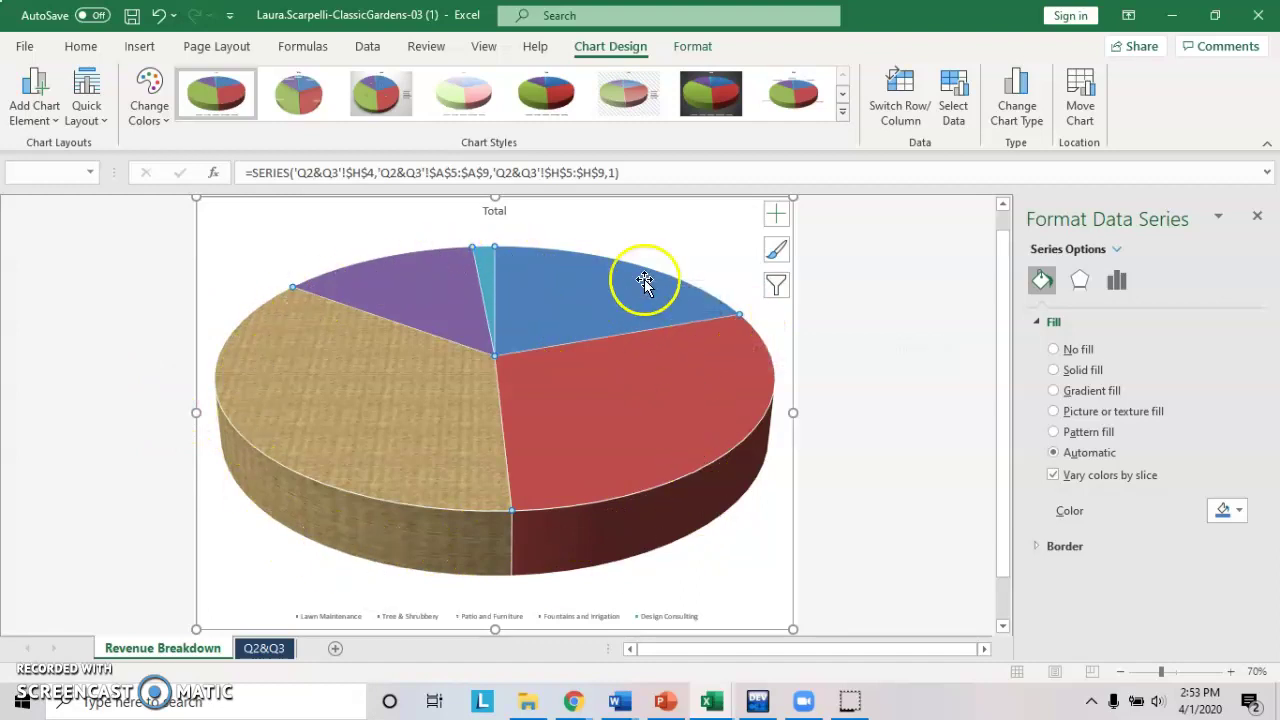
{"action": "left_click", "coordinate": [778, 216]}
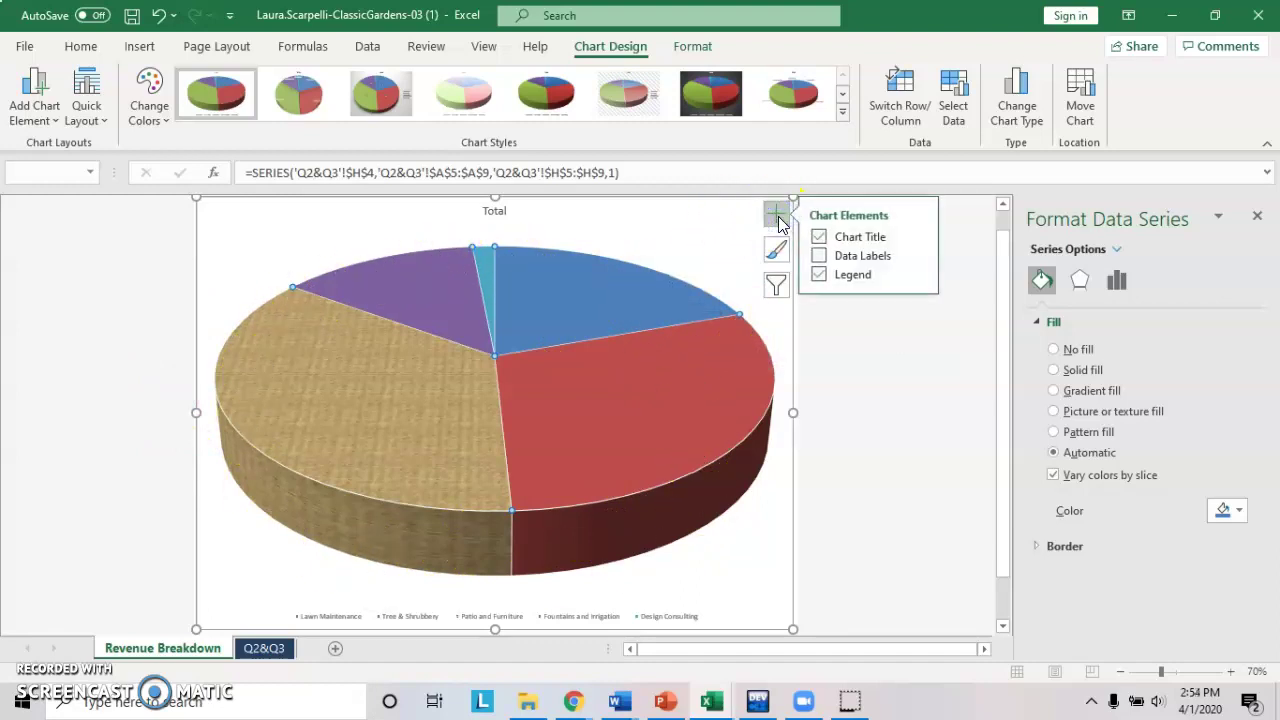
{"action": "left_click", "coordinate": [853, 259]}
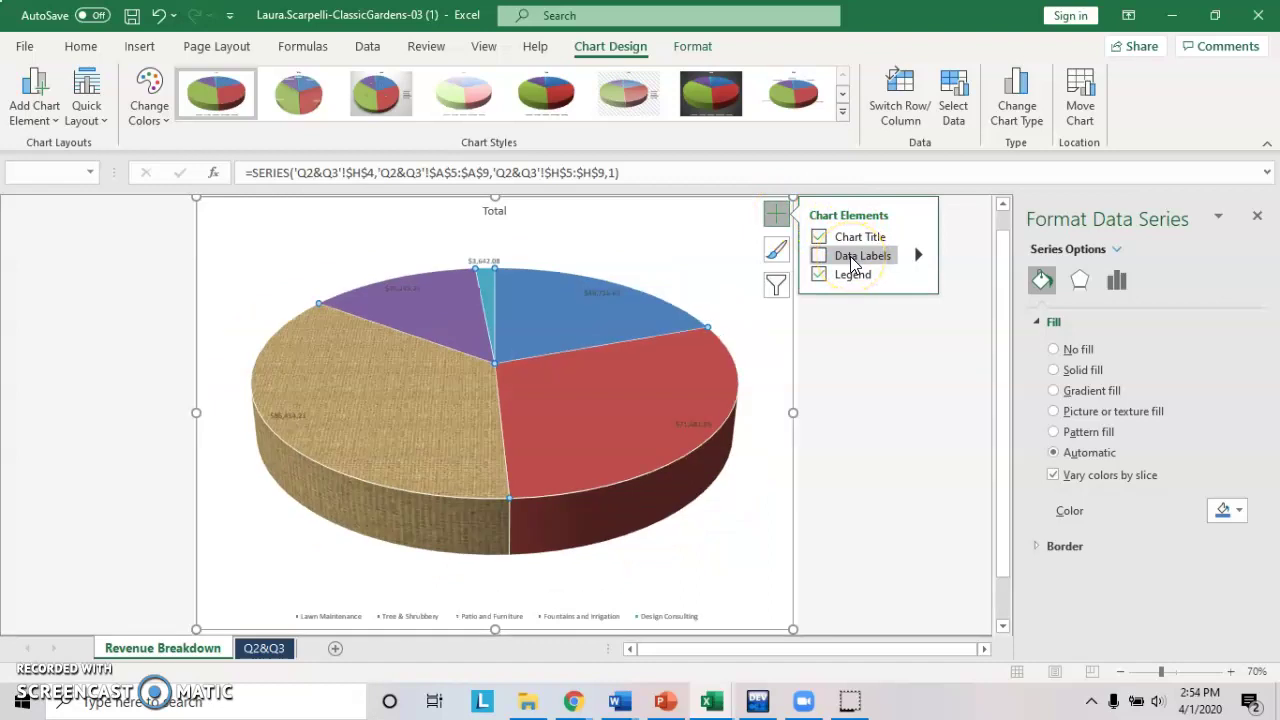
Set the position of the pie chart's data labels to Center.
{"action": "left_click", "coordinate": [778, 216]}
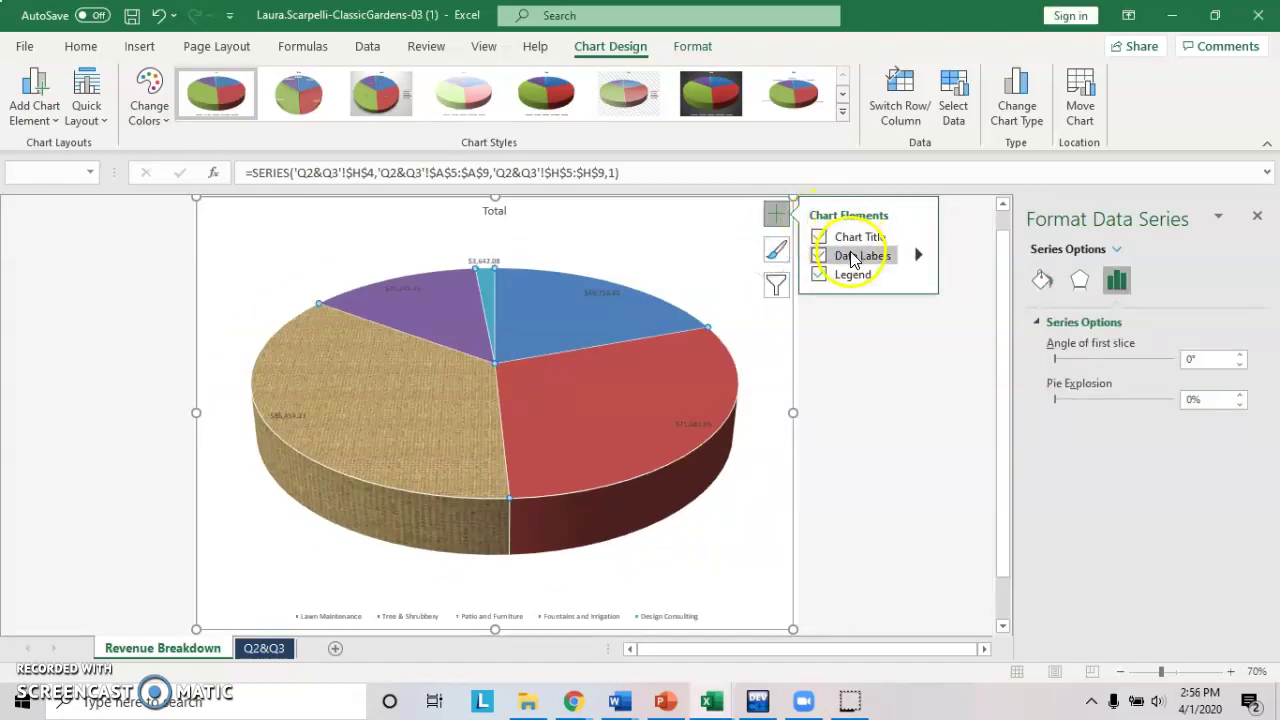
{"action": "left_click", "coordinate": [918, 256]}
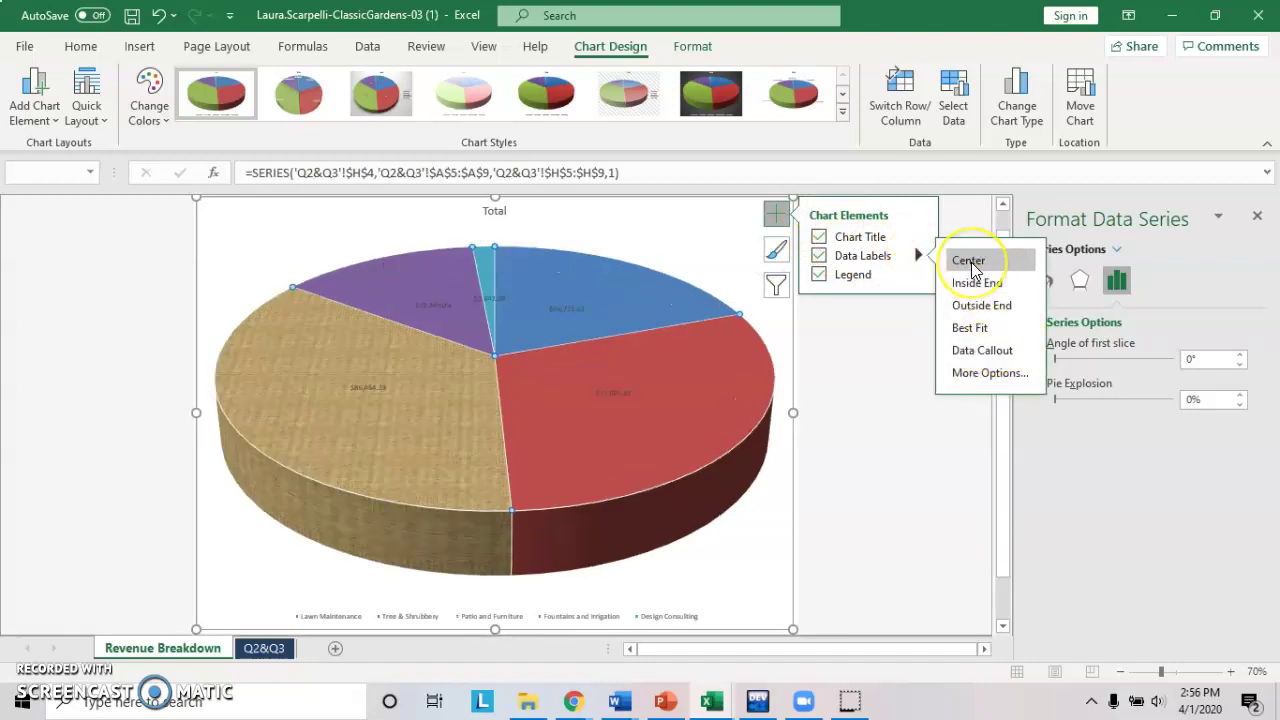
{"action": "left_click", "coordinate": [976, 287]}
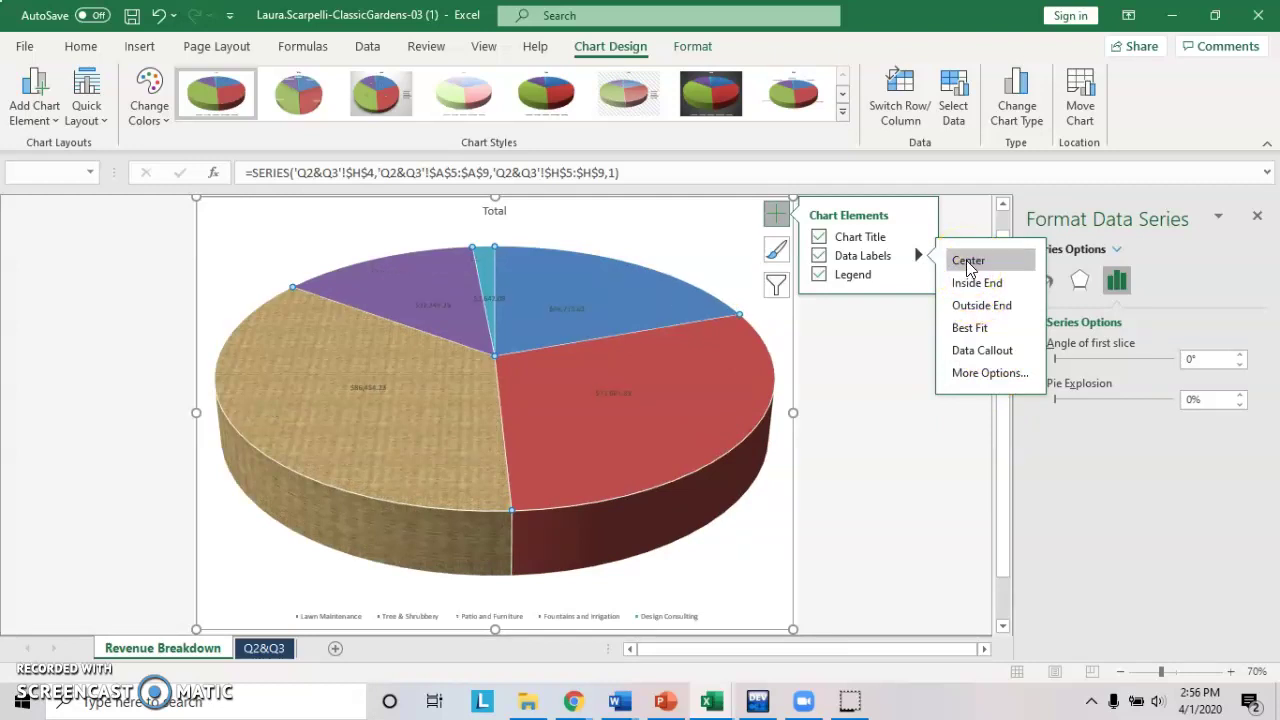
{"action": "left_click", "coordinate": [967, 262]}
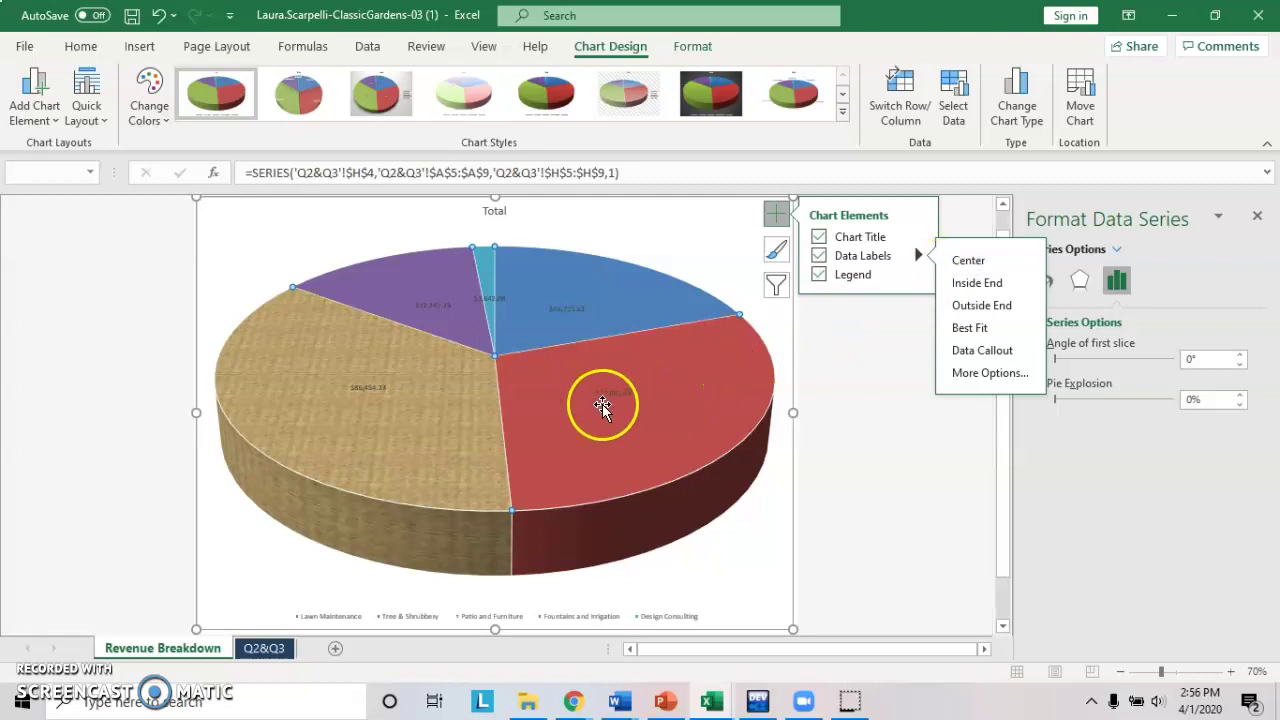
{"action": "mouse_move", "coordinate": [614, 416]}
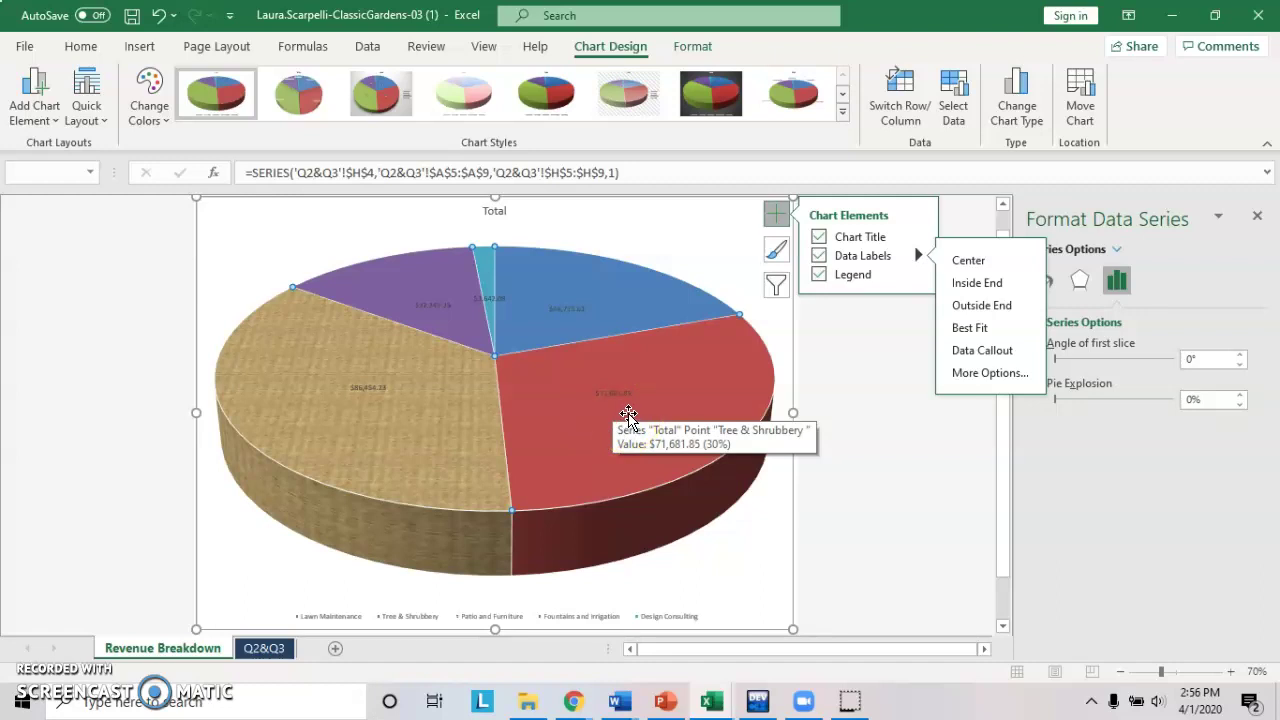
{"action": "left_click", "coordinate": [920, 258]}
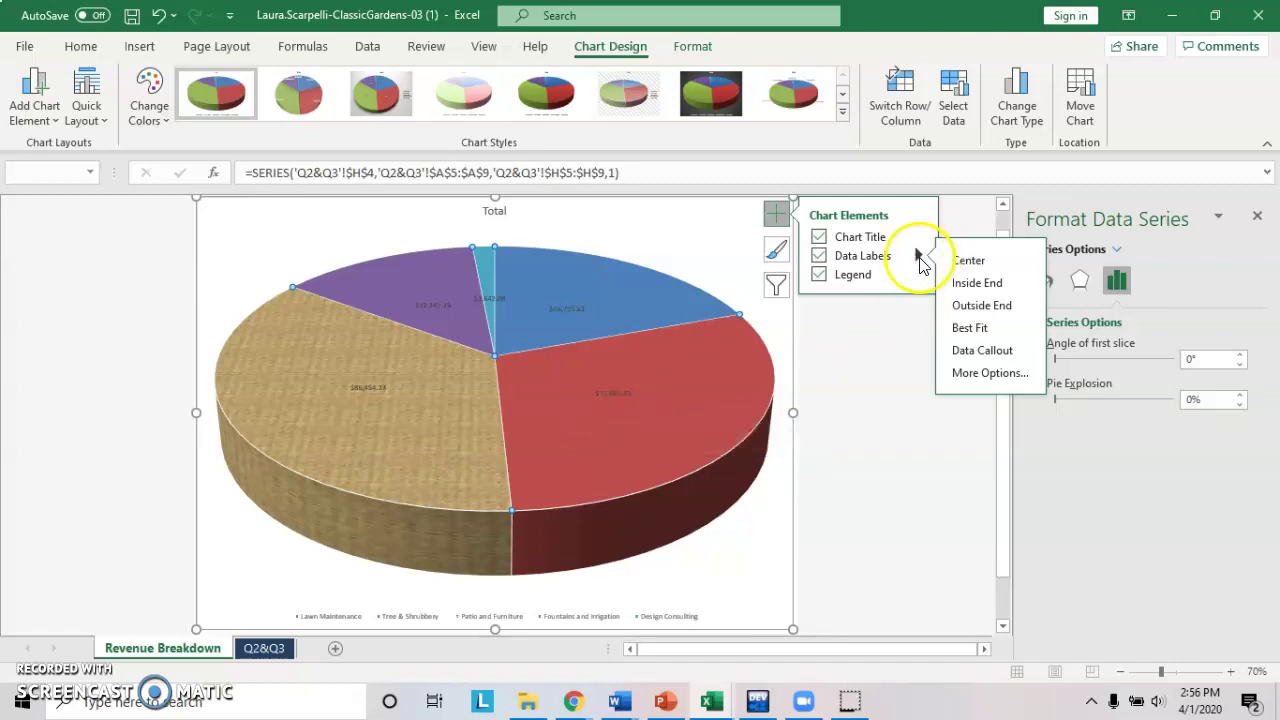
Format all of the pie chart's data labels with the Accounting number format and 0 decimal places.
{"action": "left_click", "coordinate": [920, 256]}
{"action": "left_click", "coordinate": [775, 214]}
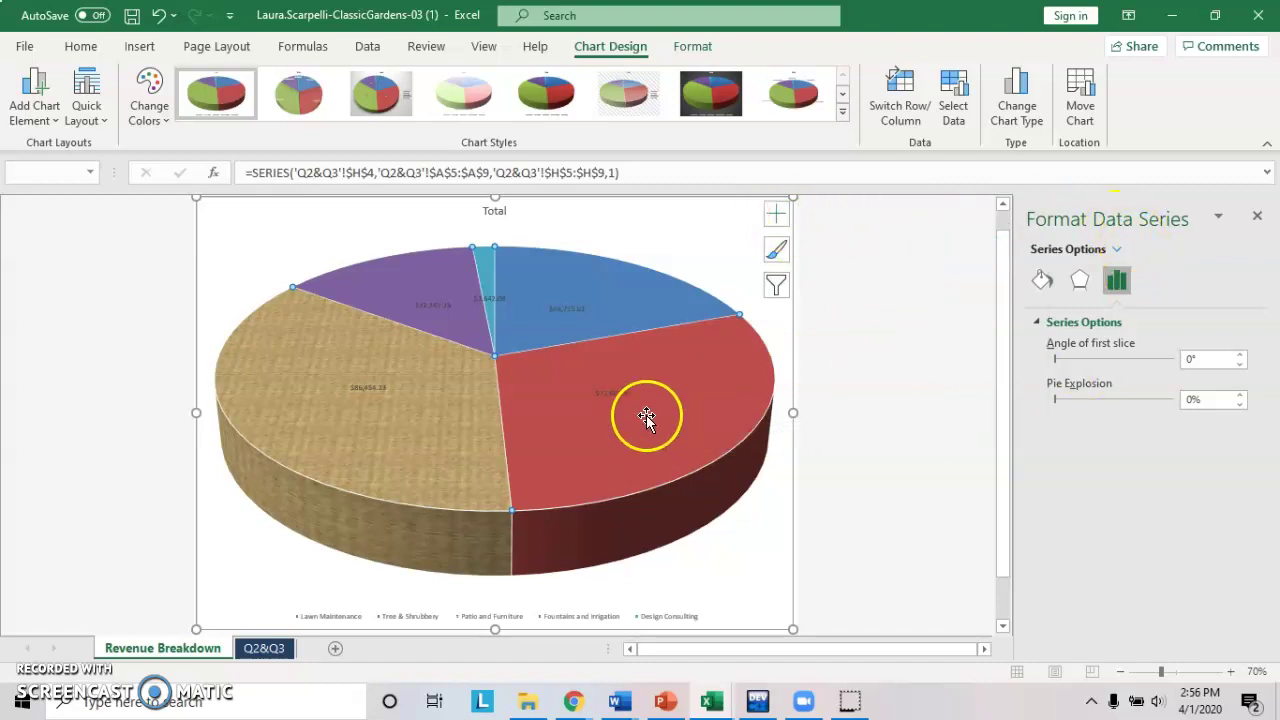
{"action": "left_click", "coordinate": [616, 396]}
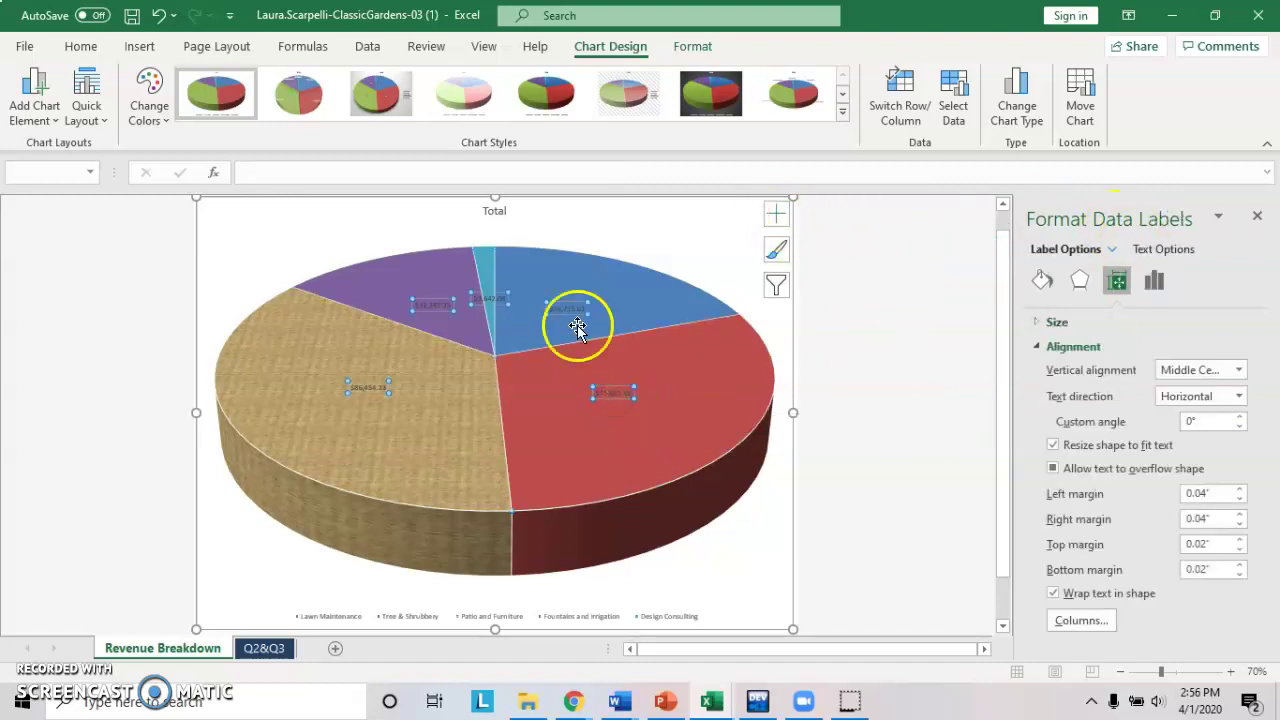
{"action": "mouse_move", "coordinate": [590, 401]}
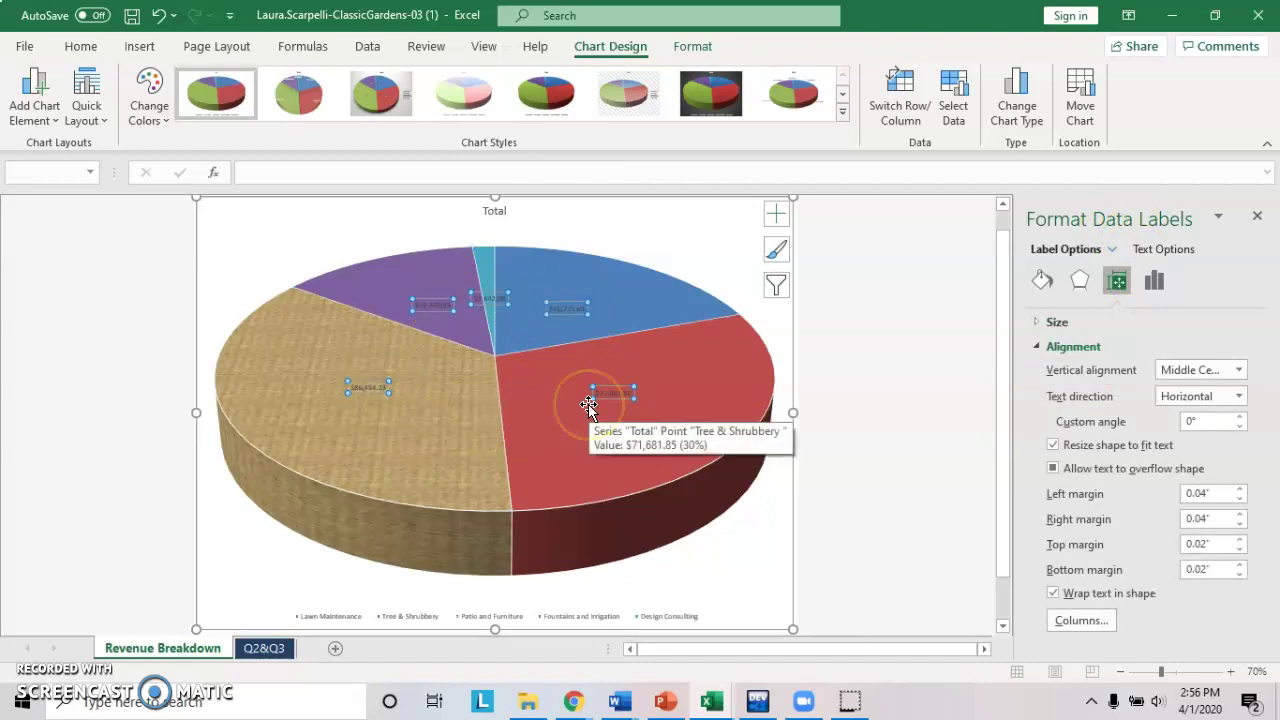
{"action": "left_click", "coordinate": [628, 391]}
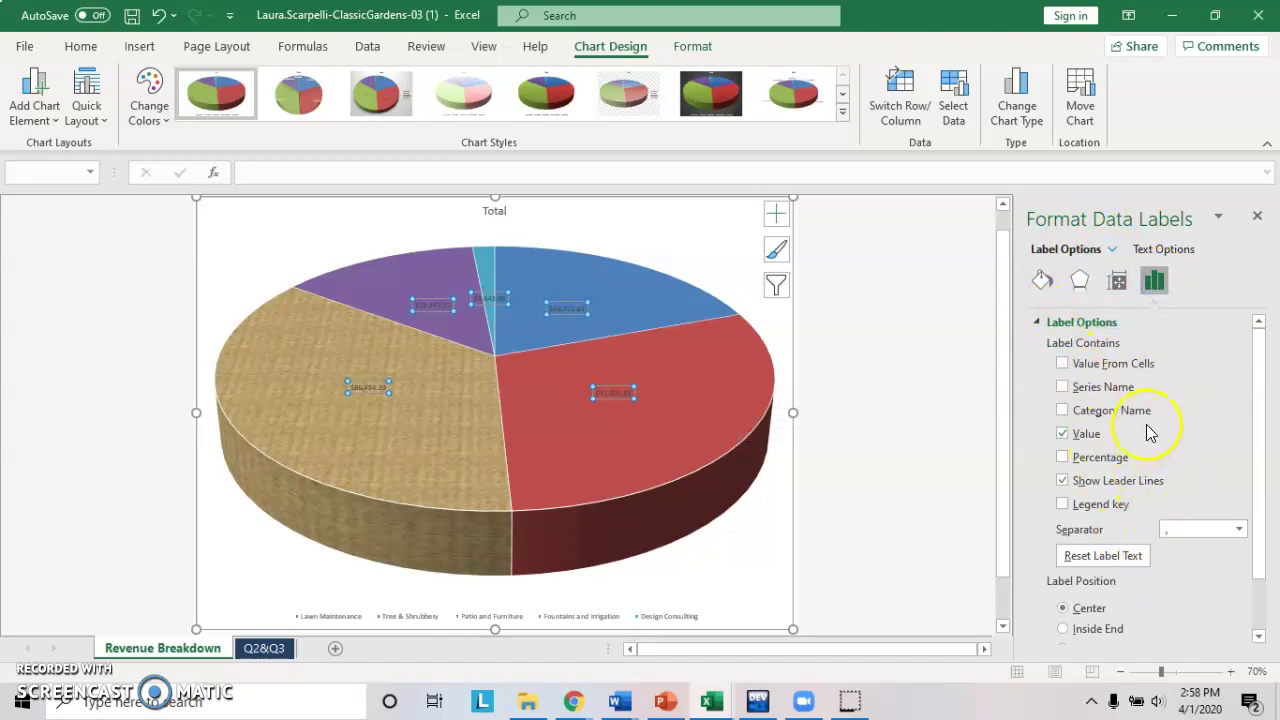
{"action": "scroll", "coordinate": [1150, 432], "scroll_direction": "down", "scroll_amount": 1}
{"action": "scroll", "coordinate": [1152, 430], "scroll_direction": "down", "scroll_amount": 1}
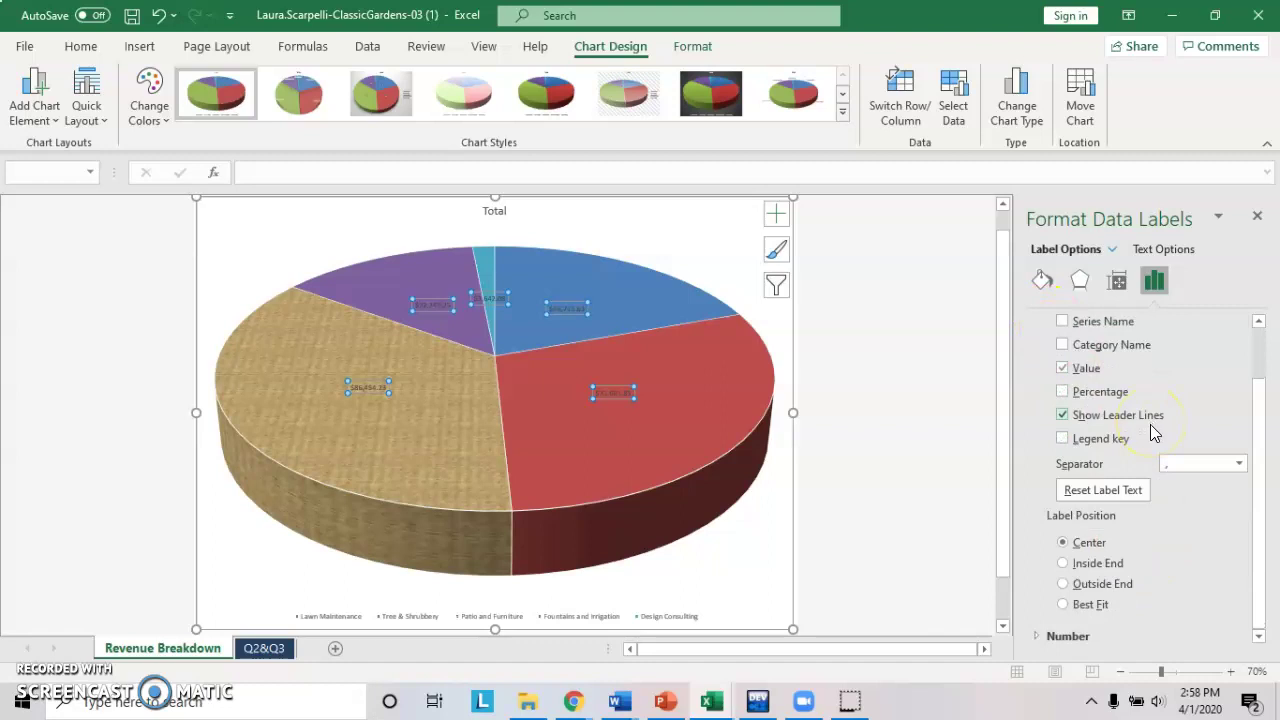
{"action": "left_click", "coordinate": [1038, 637]}
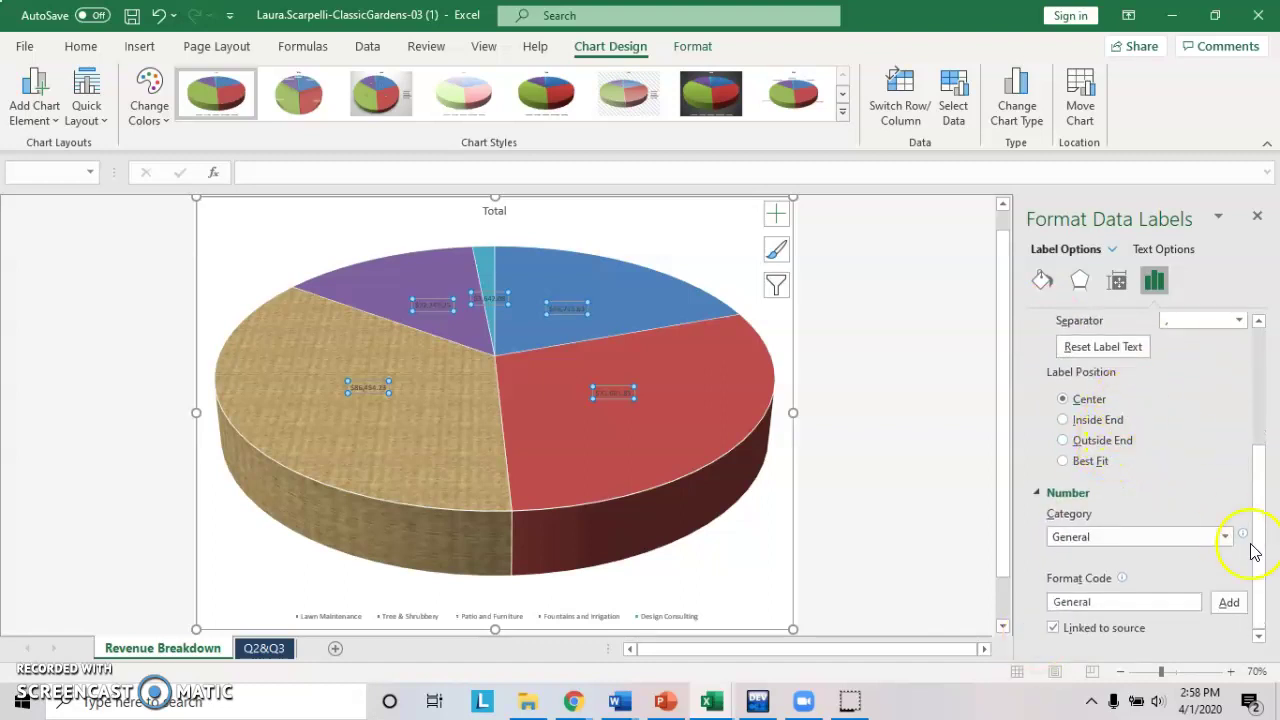
{"action": "left_click", "coordinate": [1096, 541]}
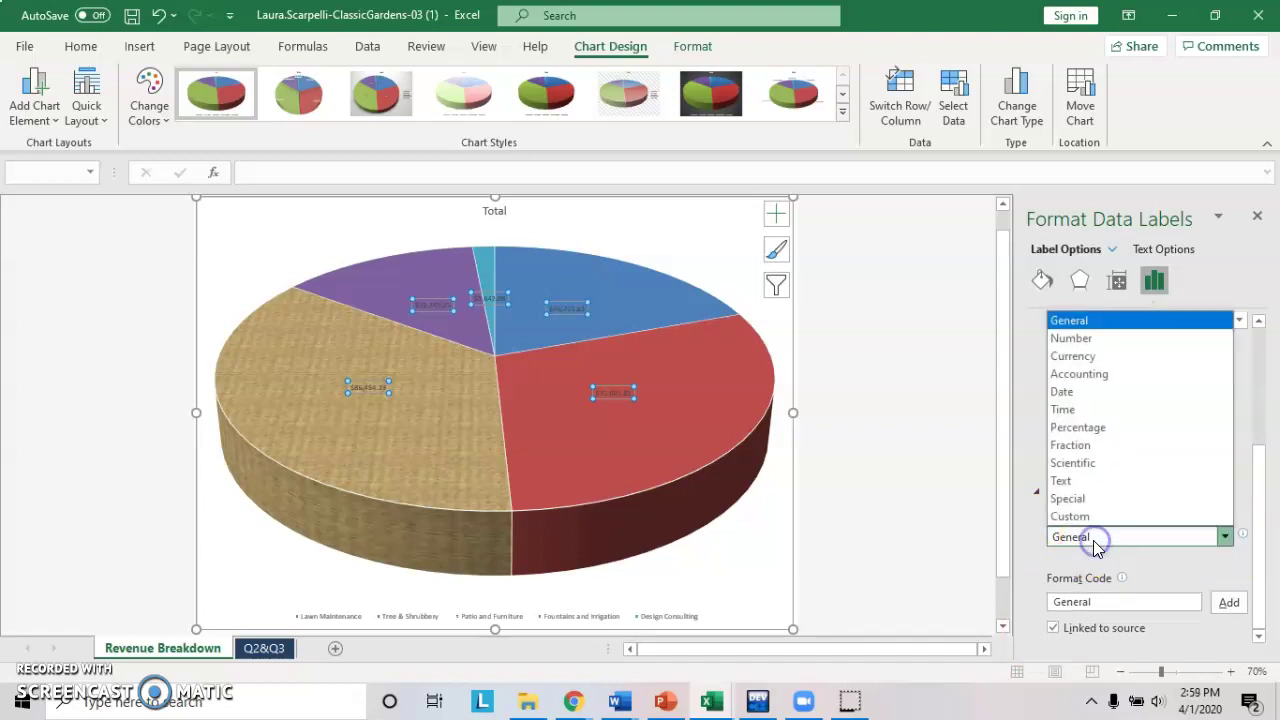
{"action": "left_click", "coordinate": [1118, 374]}
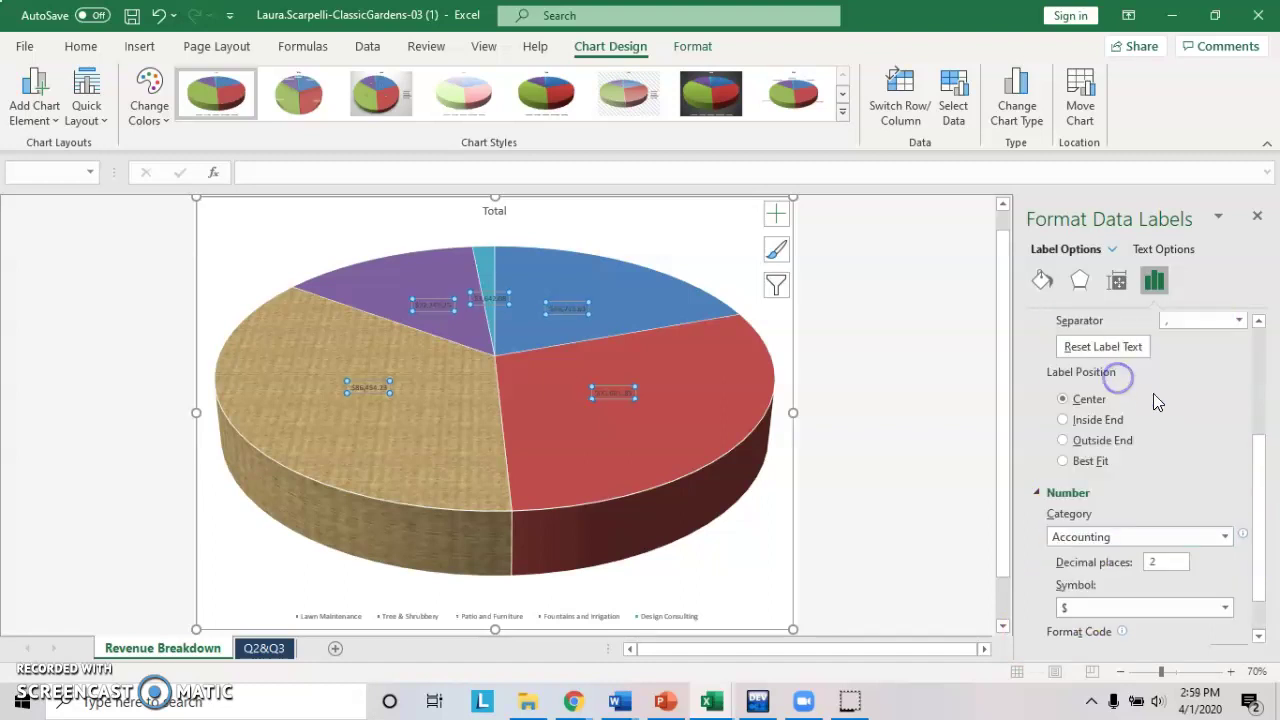
{"action": "left_click", "coordinate": [1138, 563]}
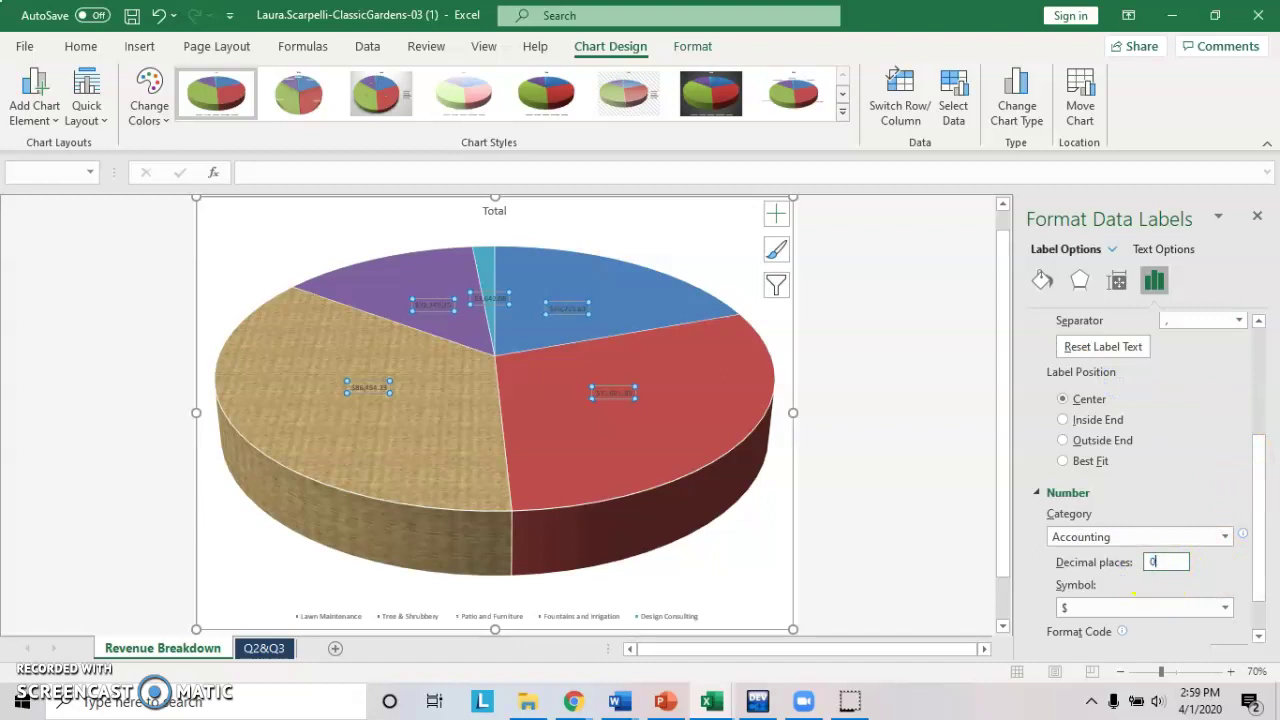
{"action": "type", "text": "0"}
{"action": "left_click", "coordinate": [1140, 490]}
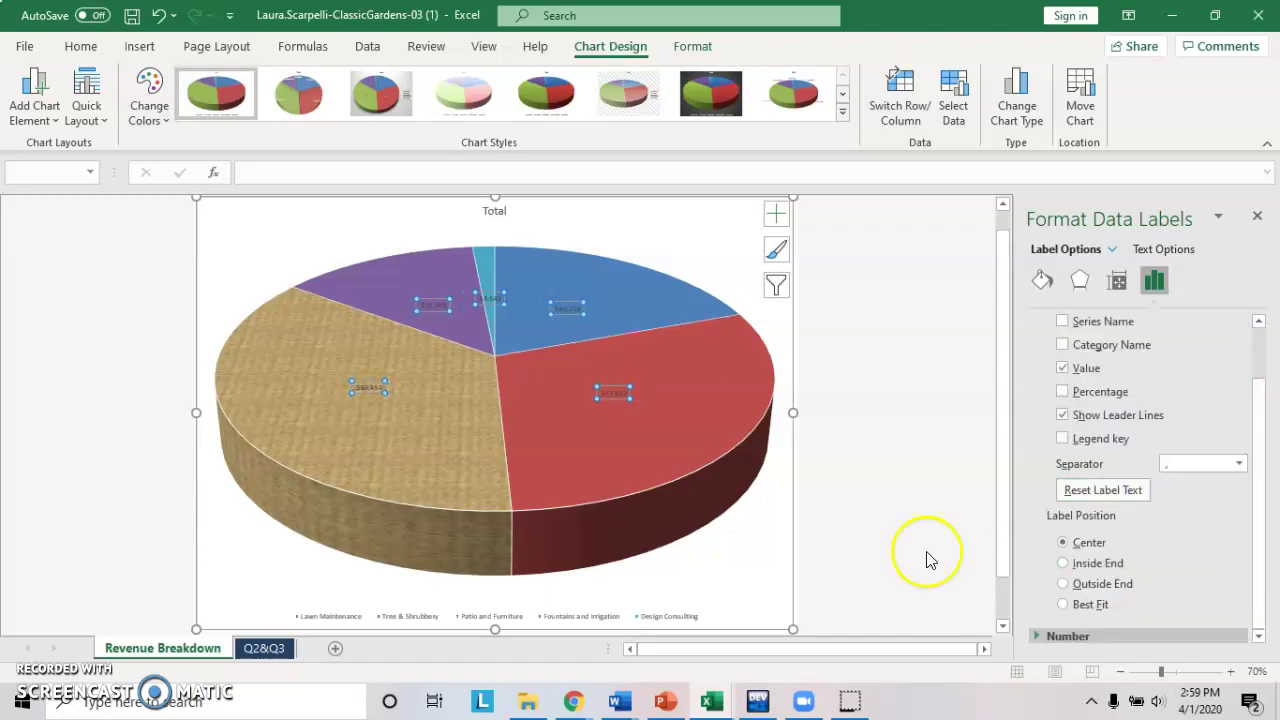
Make the pie chart's data labels bold and set their font size to 14.
{"action": "left_click", "coordinate": [84, 47]}
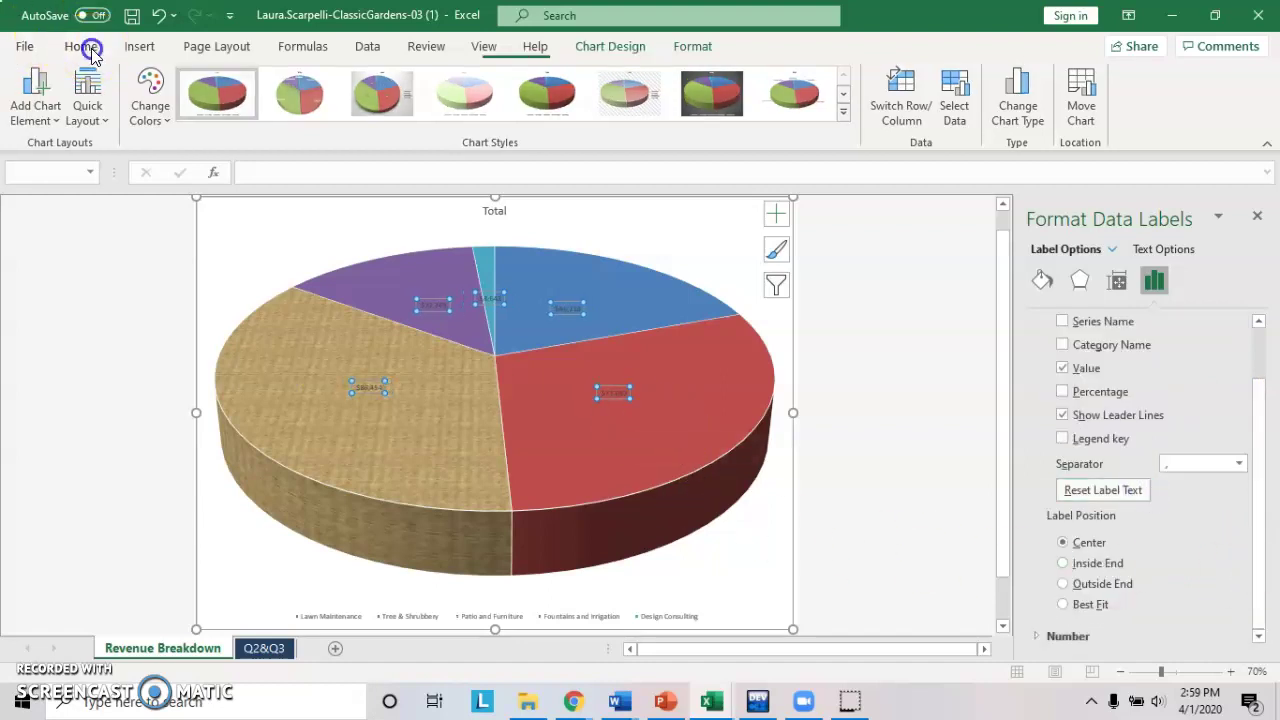
{"action": "left_click", "coordinate": [107, 111]}
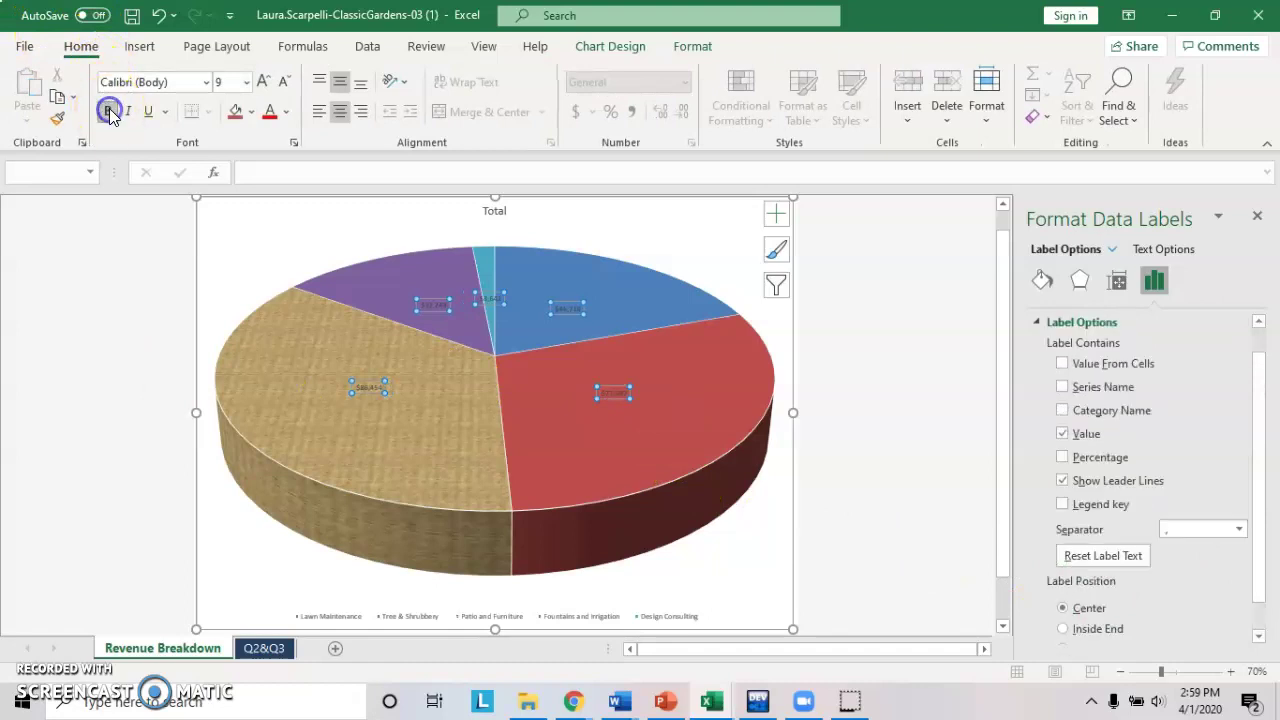
{"action": "left_click", "coordinate": [220, 81]}
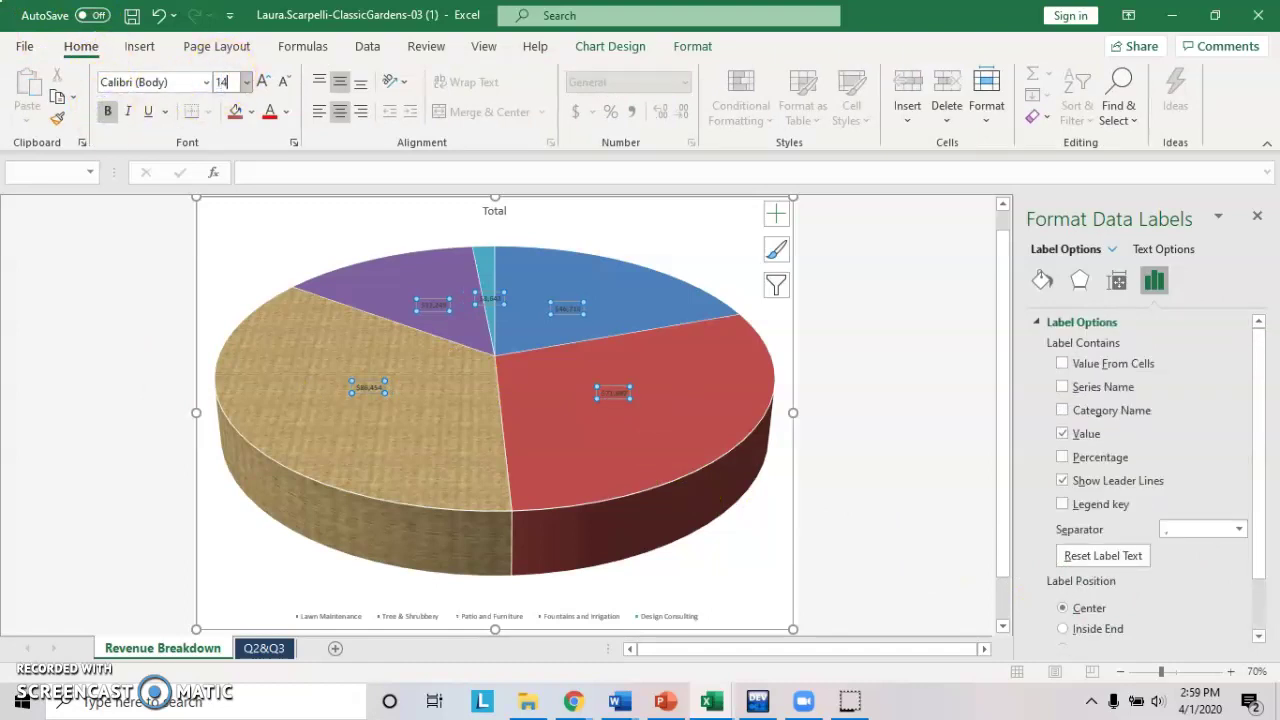
{"action": "type", "text": "14"}
{"action": "key", "text": "Return"}
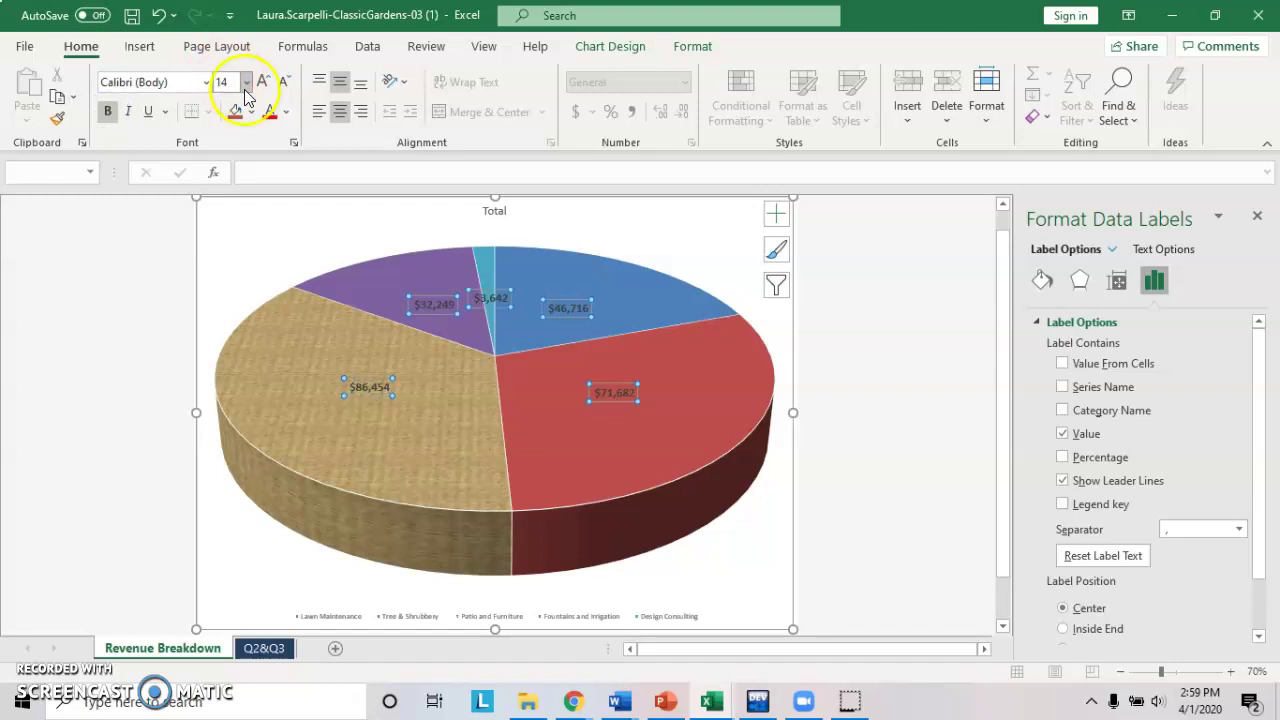